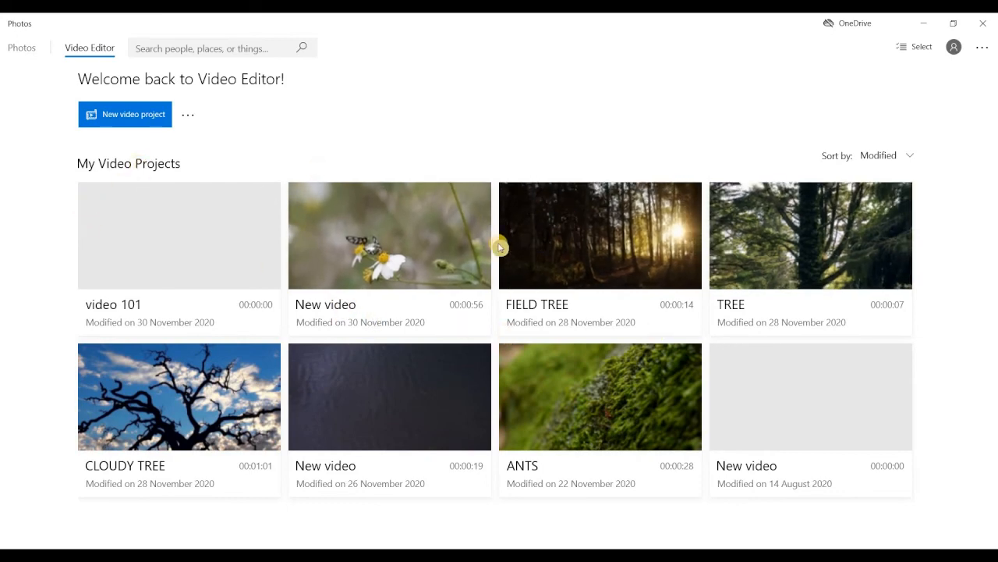
# Create a new video project named VIDEO 101
pyautogui.click(125, 115)
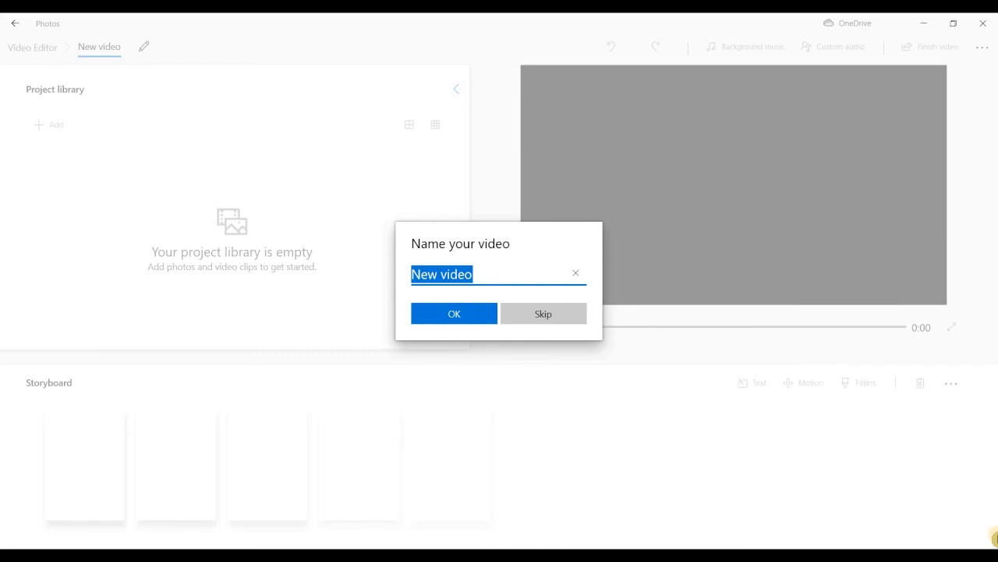
pyautogui.write('VIDEO 101')
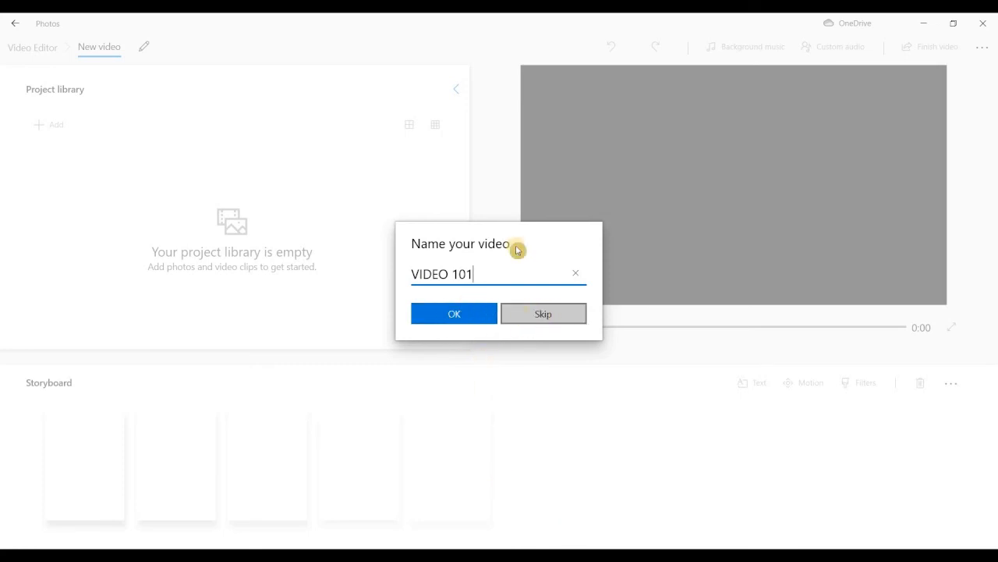
pyautogui.click(447, 315)
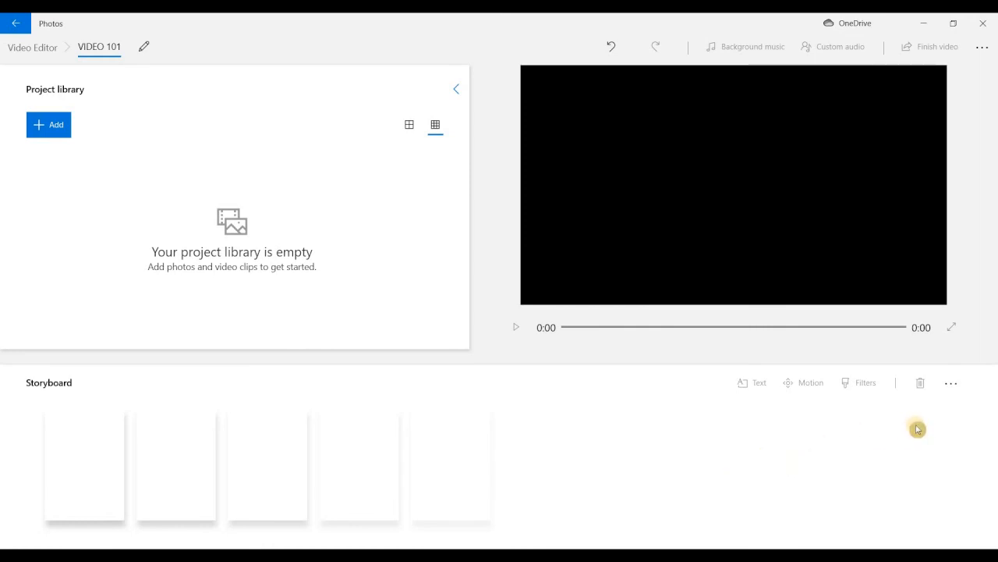
pyautogui.click(39, 130)
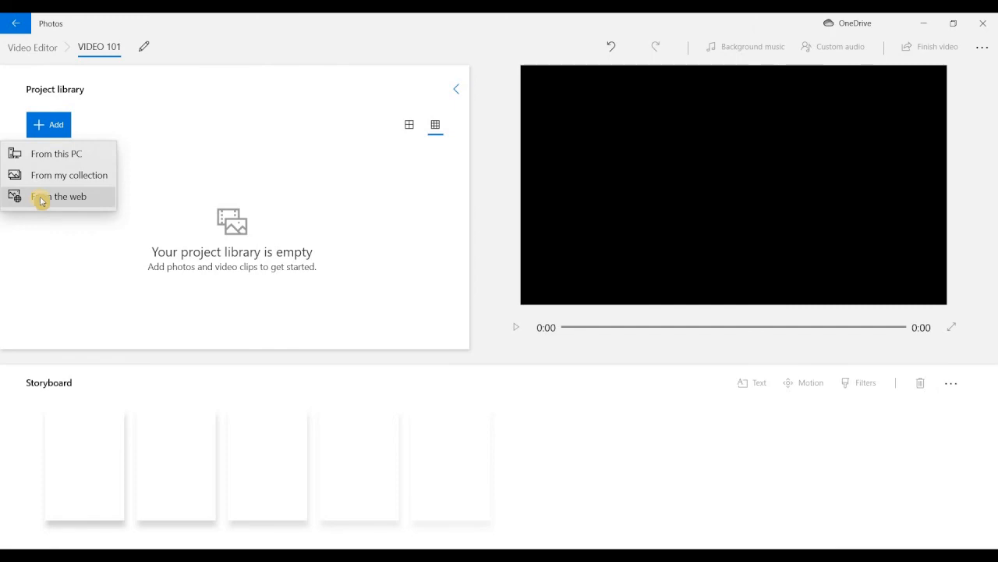
pyautogui.click(42, 201)
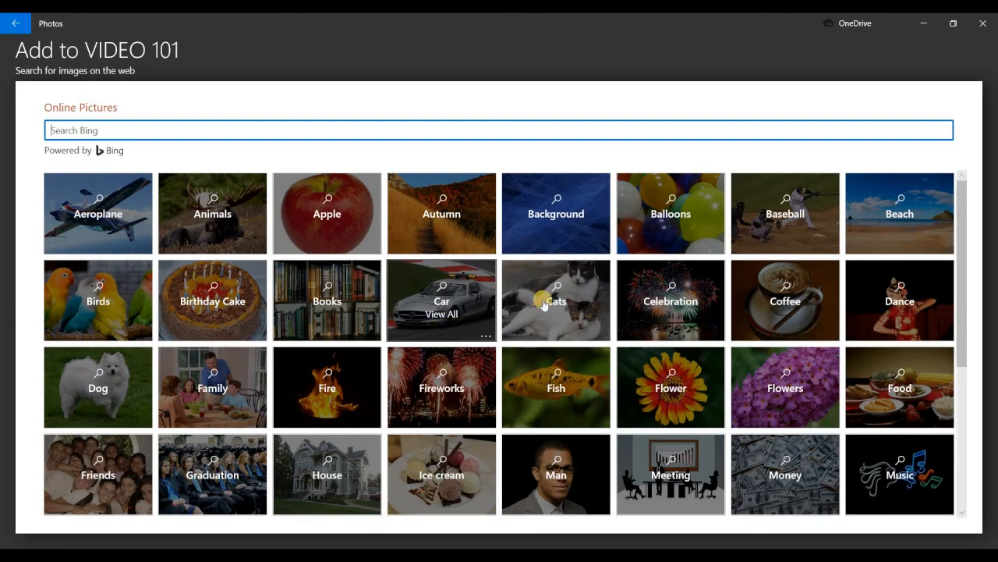
pyautogui.click(21, 26)
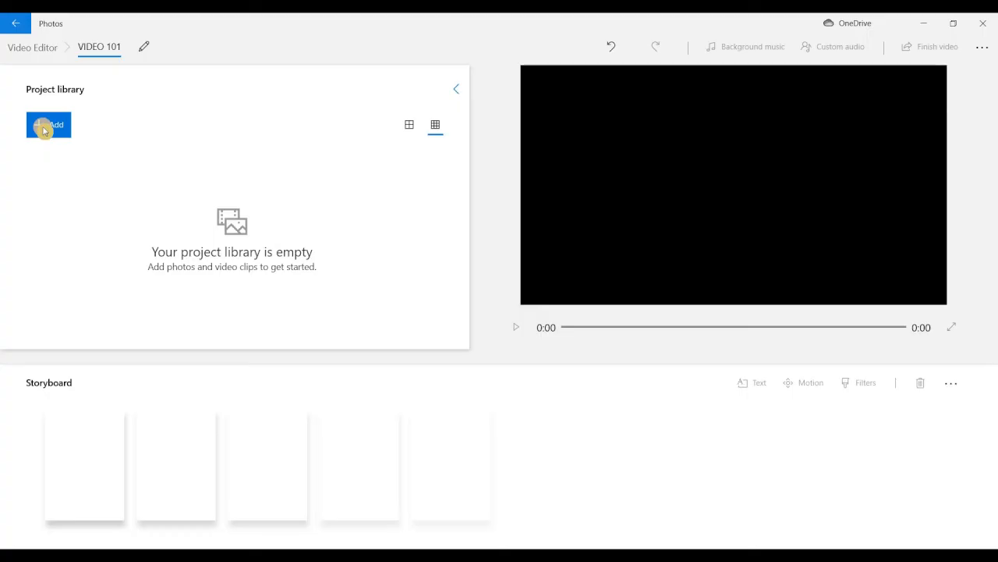
# Import the video Flower - 20811 from the 1 Cor 1031 folder in ABCs OF COMPUTER on this PC and place it in the storyboard
pyautogui.click(47, 126)
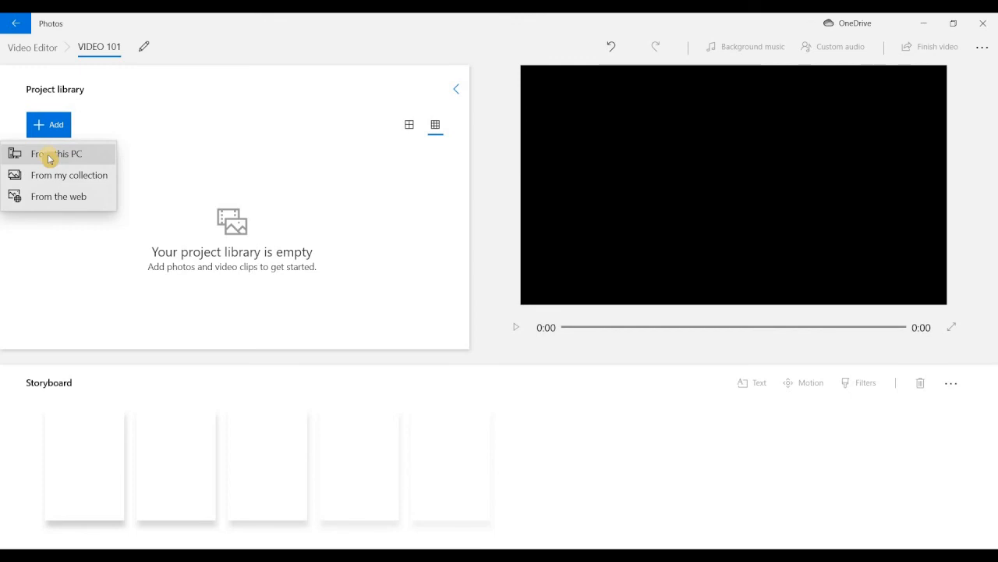
pyautogui.click(48, 156)
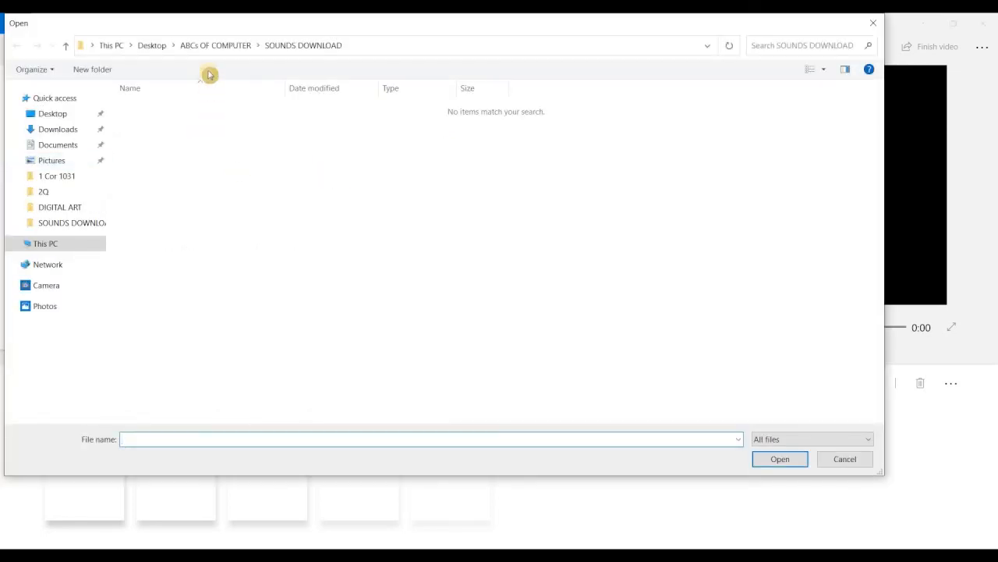
pyautogui.click(210, 45)
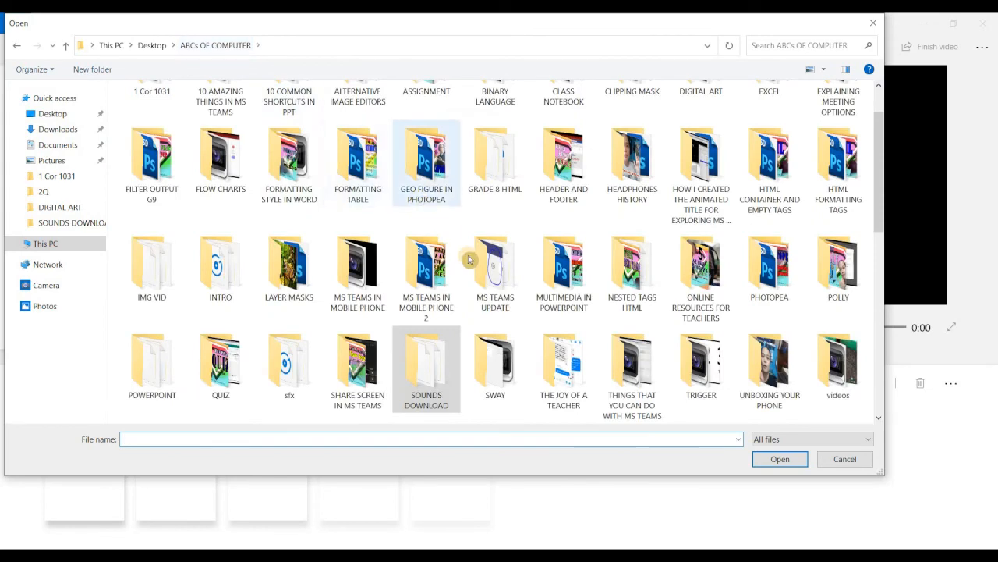
pyautogui.scroll(1, 468, 257)
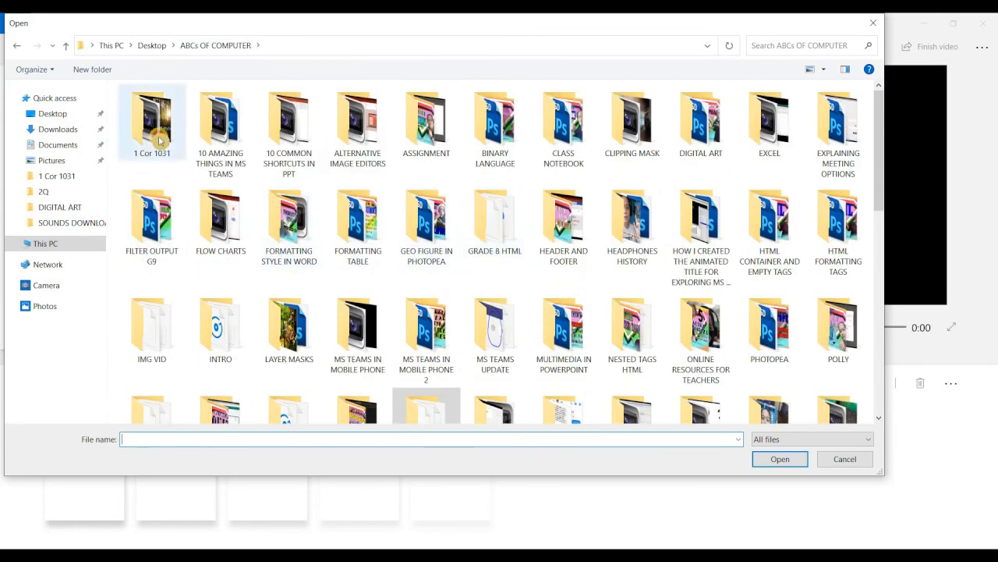
pyautogui.doubleClick(159, 141)
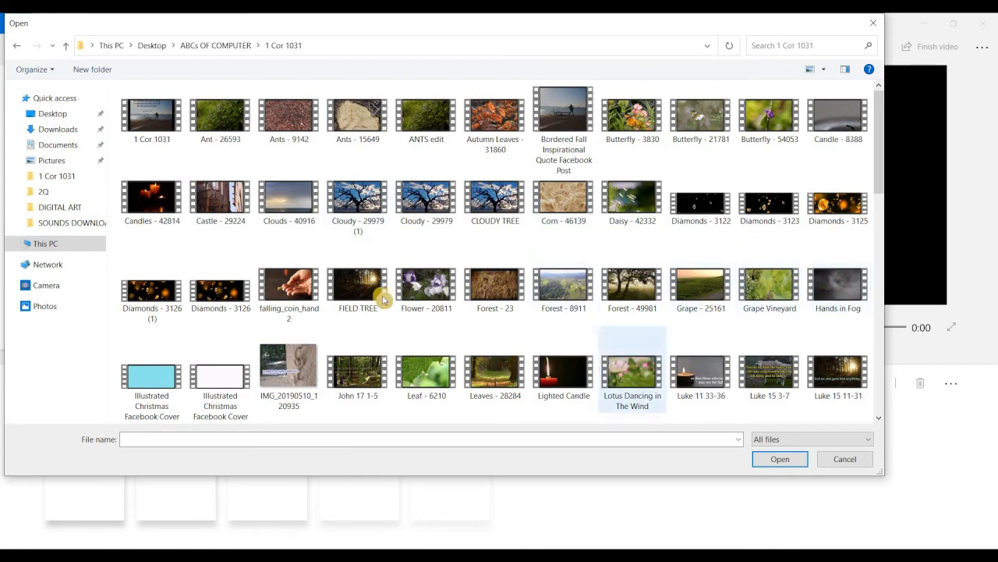
pyautogui.click(422, 293)
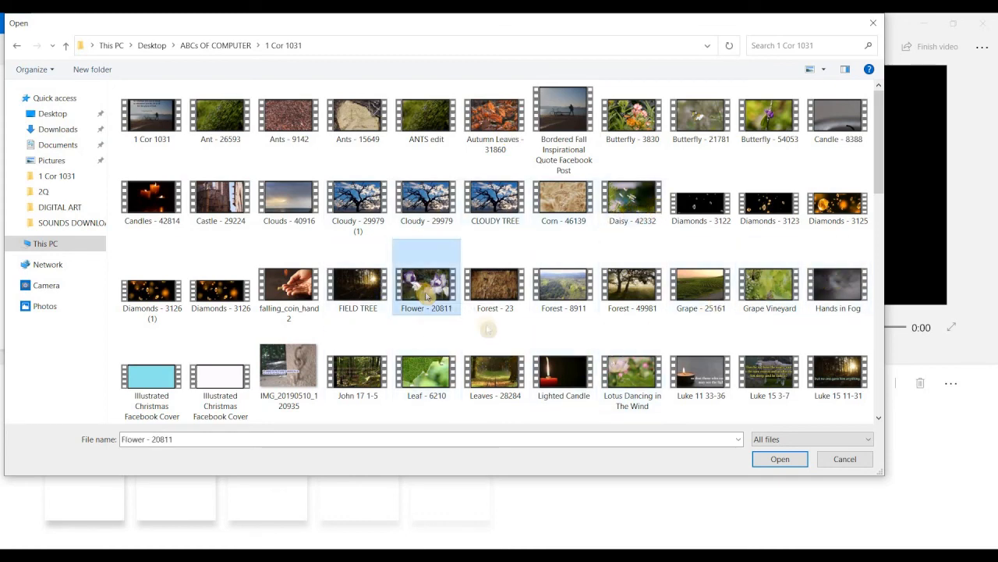
pyautogui.click(783, 461)
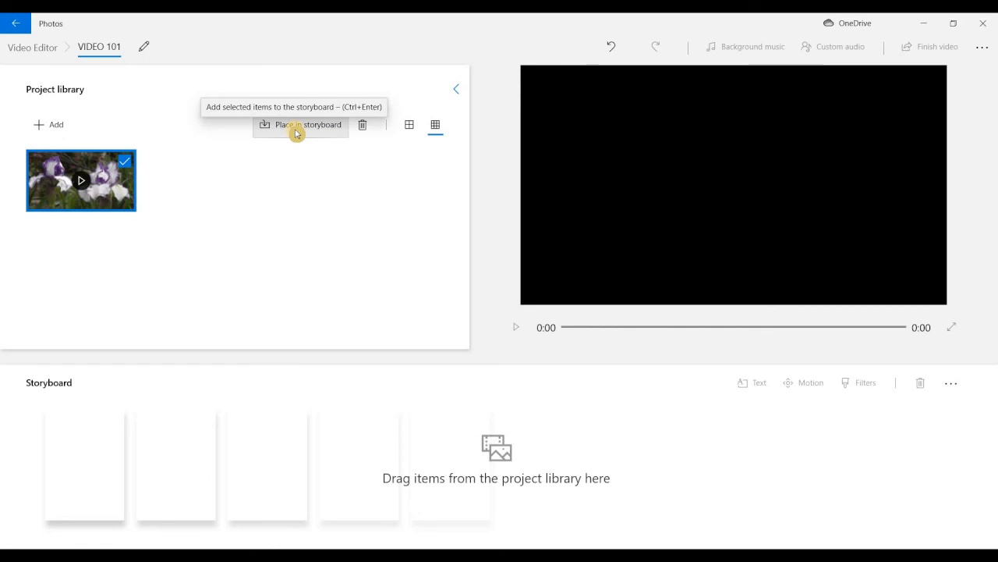
pyautogui.moveTo(61, 159); pyautogui.dragTo(84, 479)
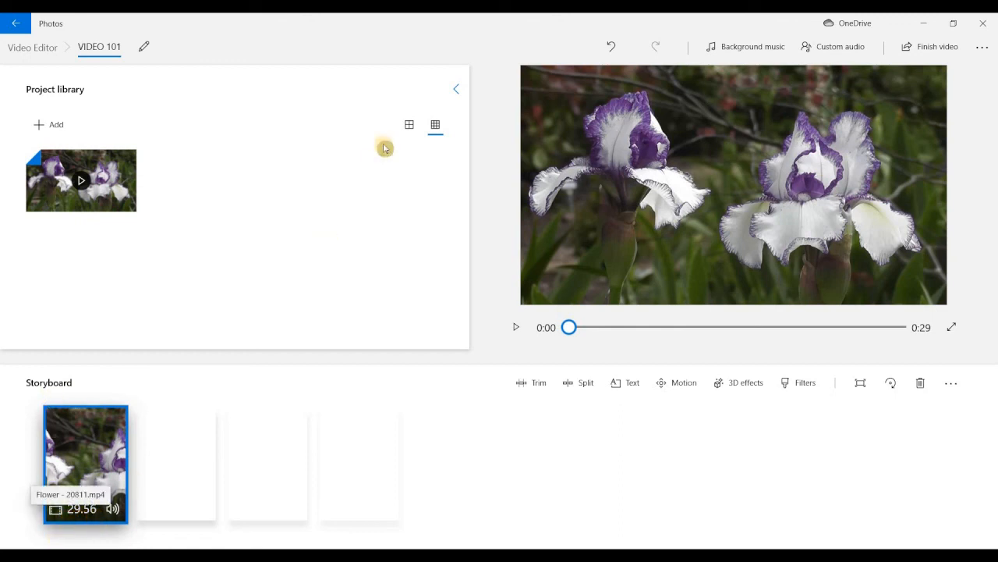
# Compare the large and small thumbnail views of the project library, ending on the small one
pyautogui.click(434, 127)
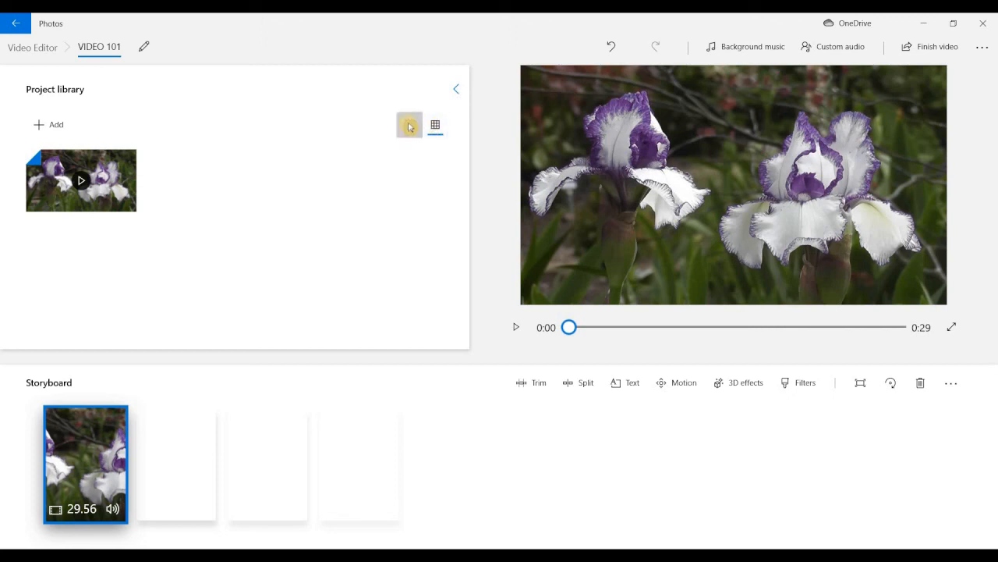
pyautogui.click(409, 126)
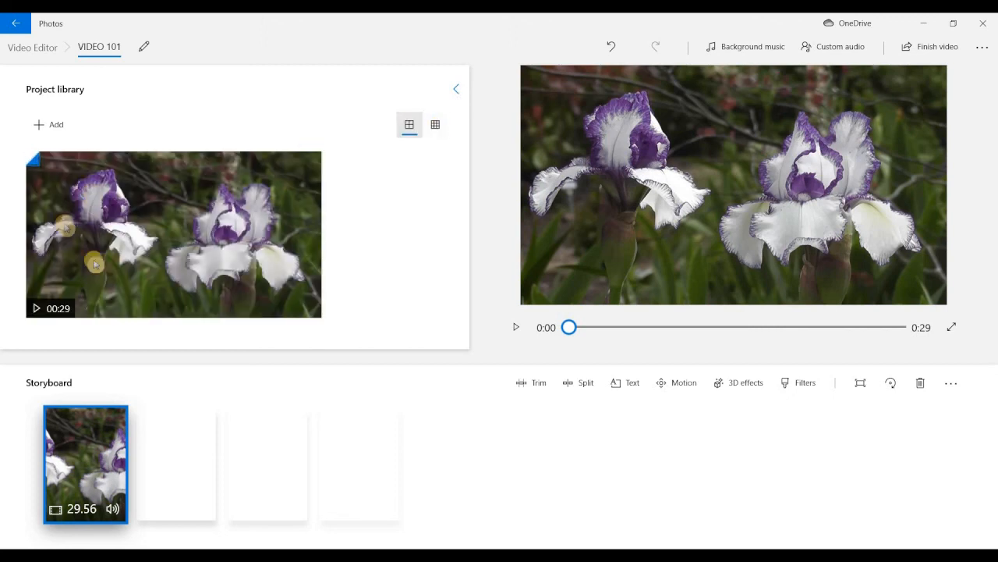
pyautogui.click(438, 126)
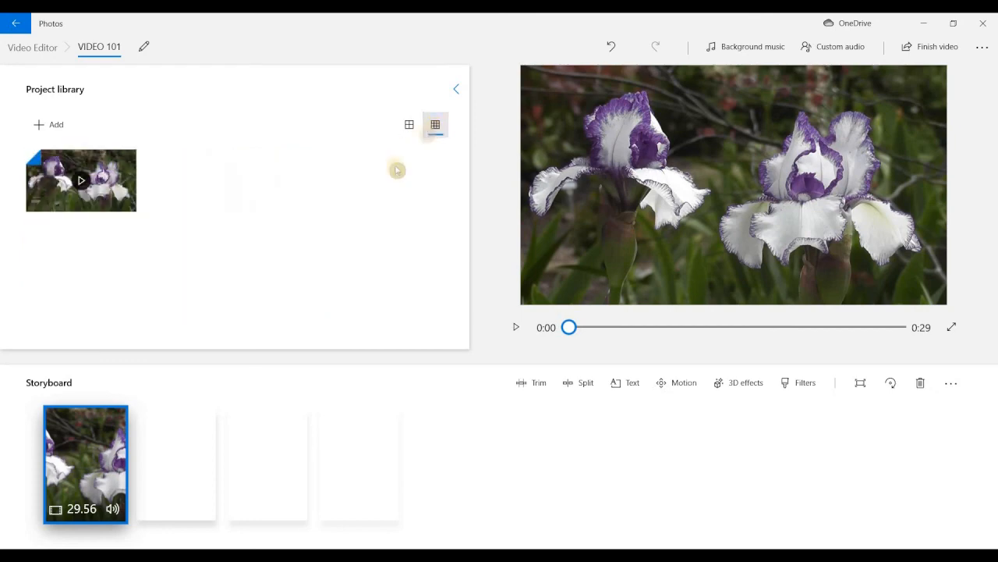
# Play the flower clip in the preview, pause it and return the playhead to the start
pyautogui.click(519, 328)
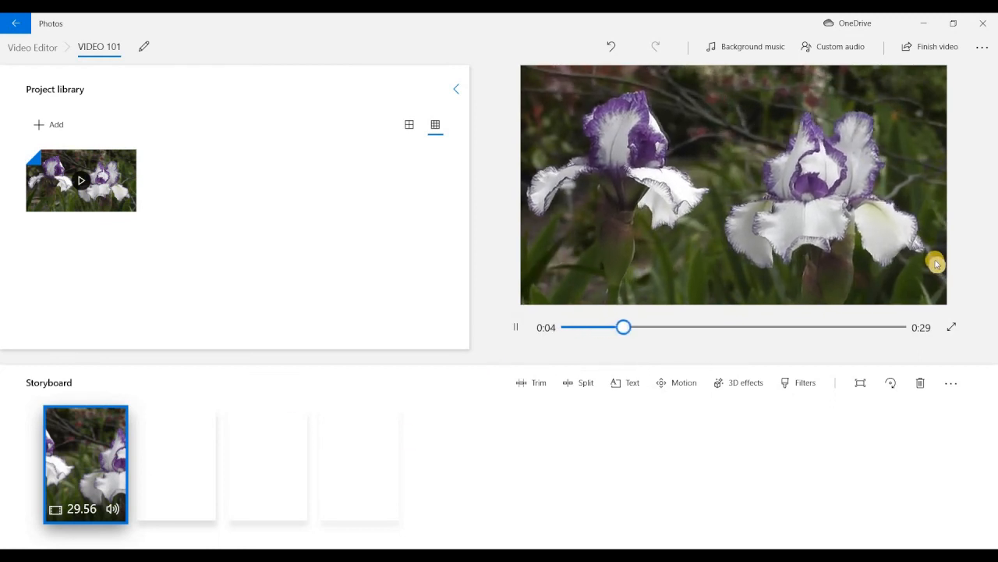
pyautogui.click(516, 328)
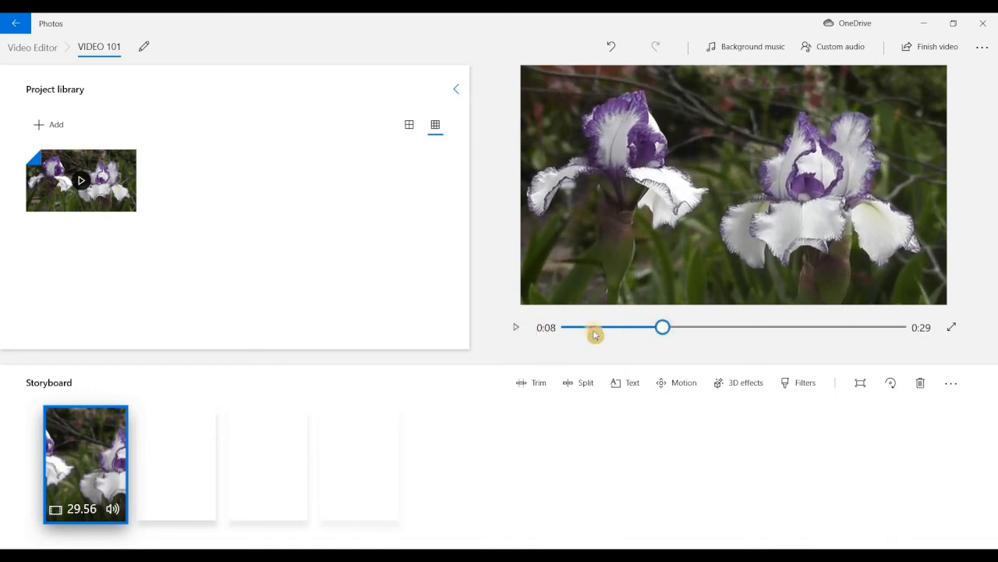
pyautogui.click(554, 332)
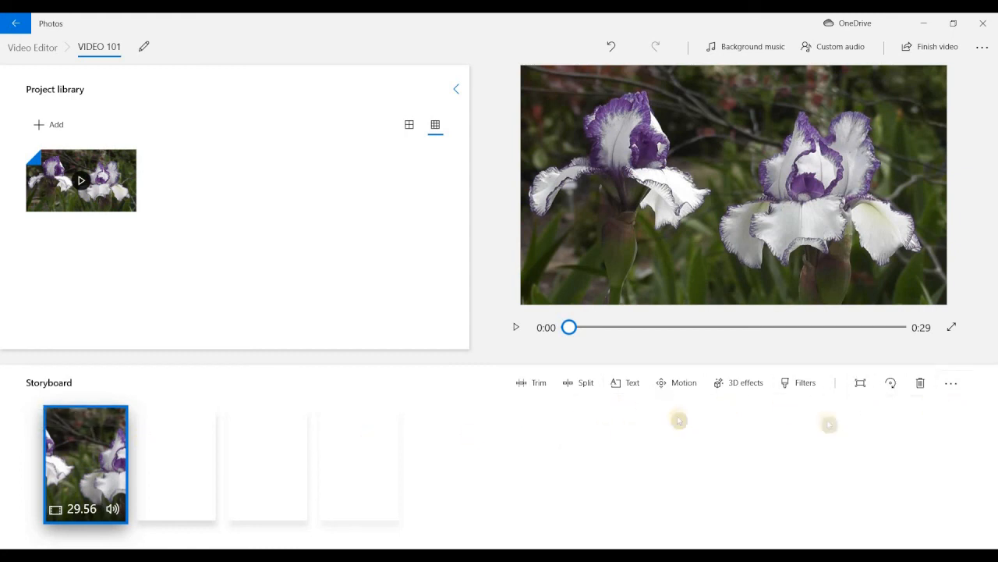
# Try to trim the flower clip by moving its start to about 0:08 and bringing its end point in
pyautogui.click(527, 394)
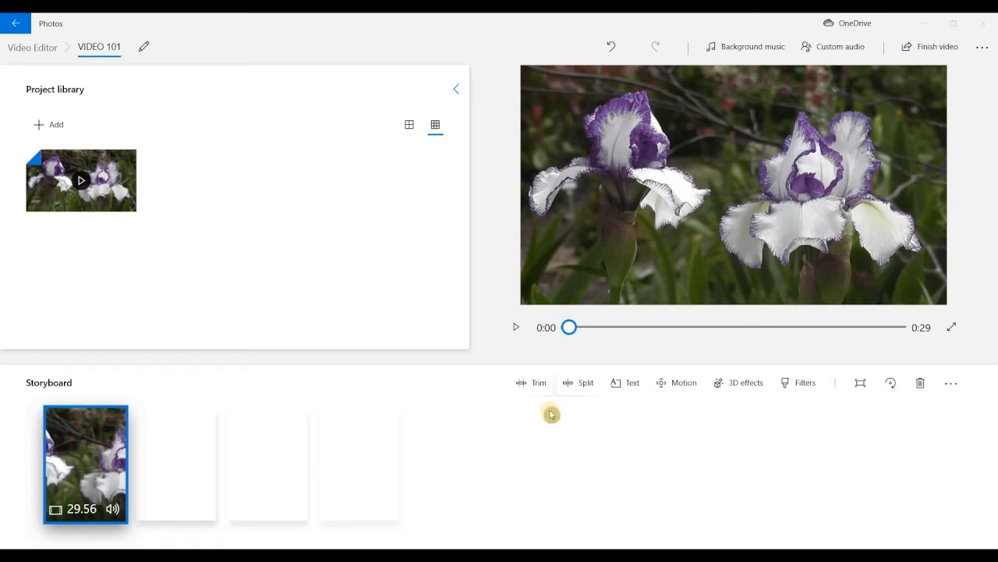
pyautogui.click(531, 389)
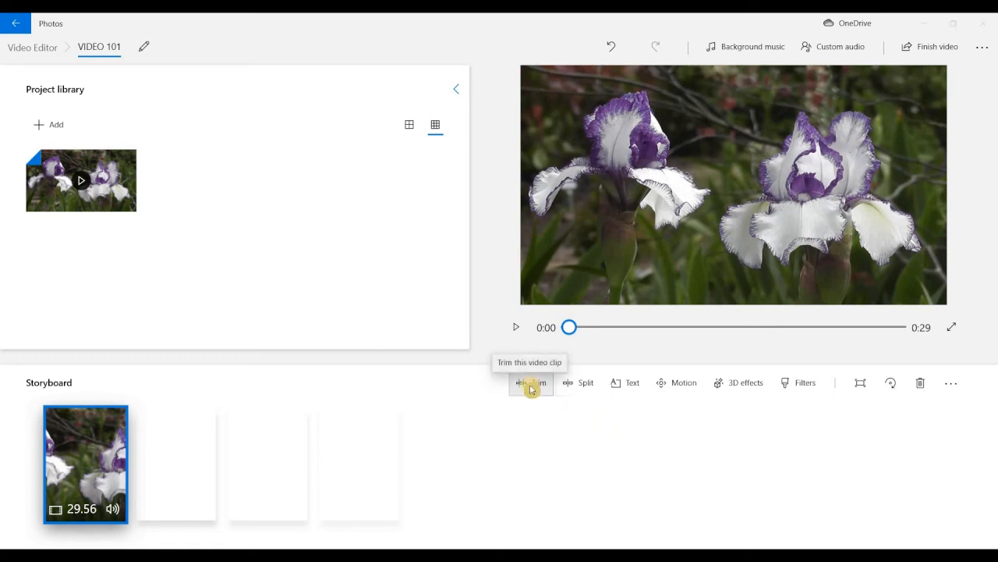
pyautogui.click(530, 388)
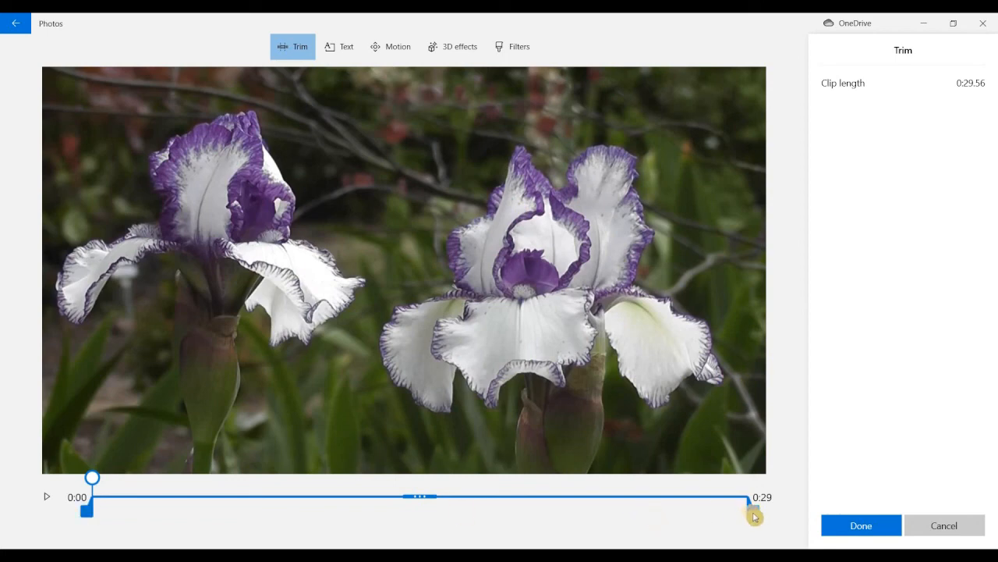
pyautogui.moveTo(89, 513); pyautogui.dragTo(304, 515)
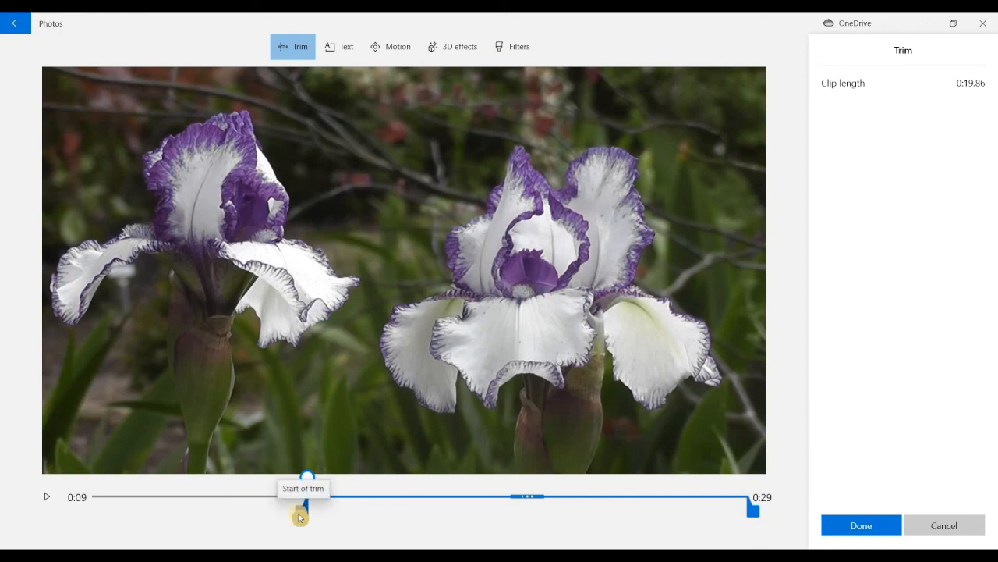
pyautogui.moveTo(289, 519); pyautogui.dragTo(74, 515)
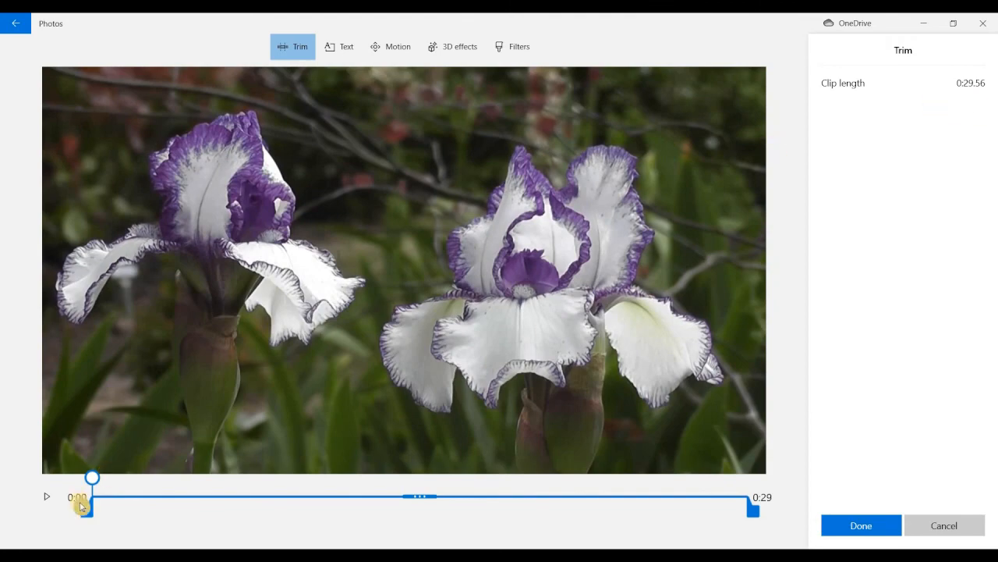
pyautogui.moveTo(88, 516); pyautogui.dragTo(259, 511)
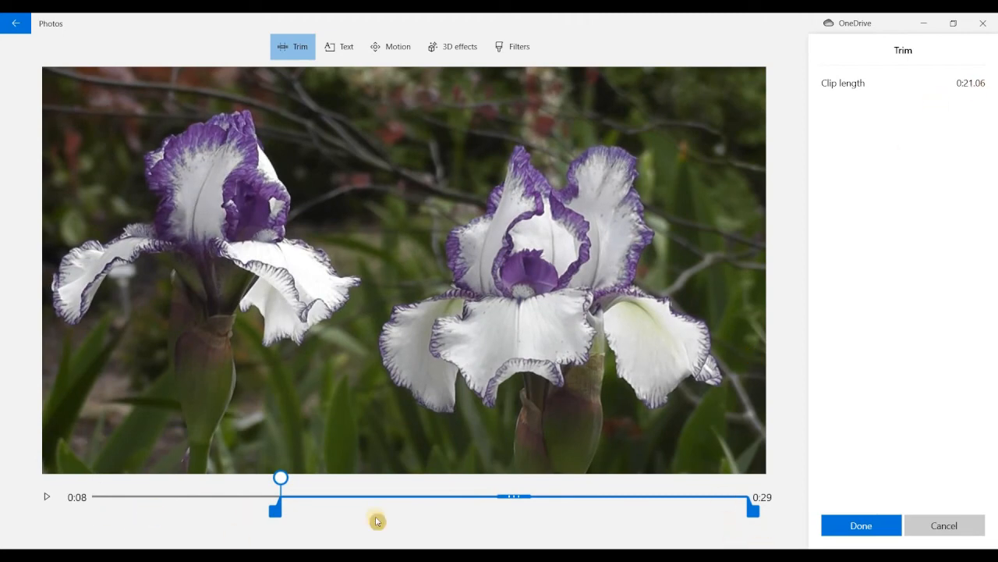
pyautogui.moveTo(759, 514); pyautogui.dragTo(597, 518)
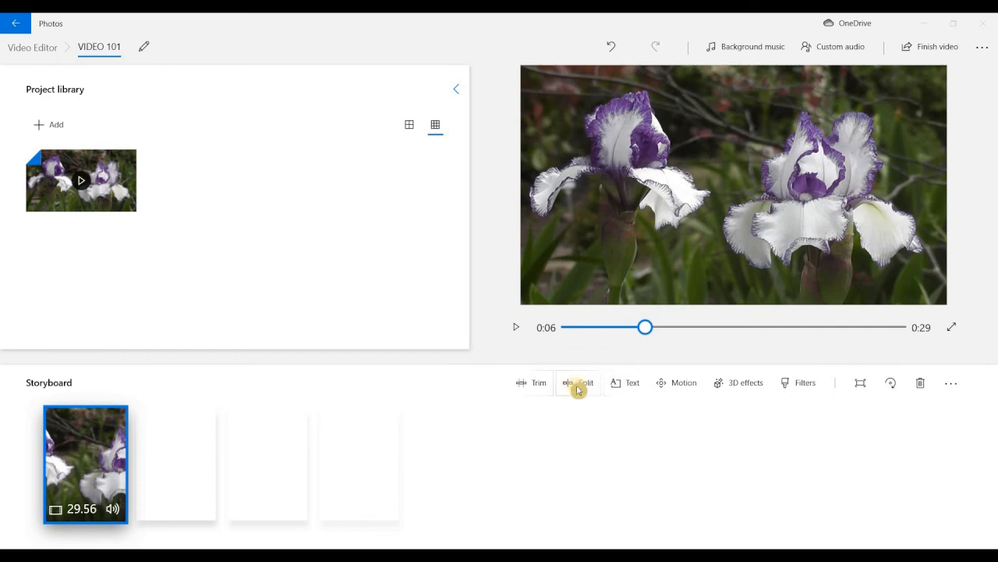
# Split the flower clip in the storyboard into two clips at 0:13.80
pyautogui.click(578, 387)
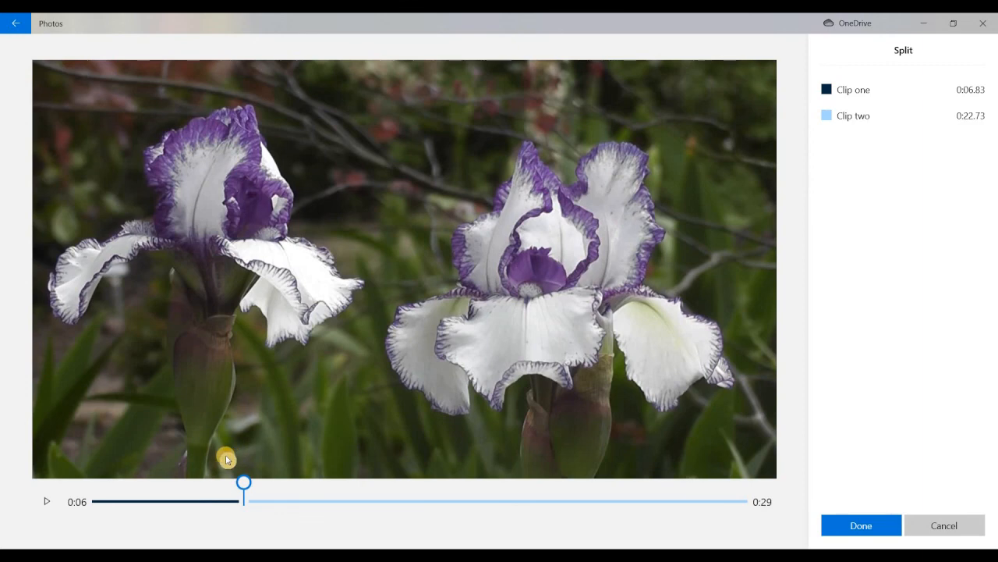
pyautogui.click(400, 503)
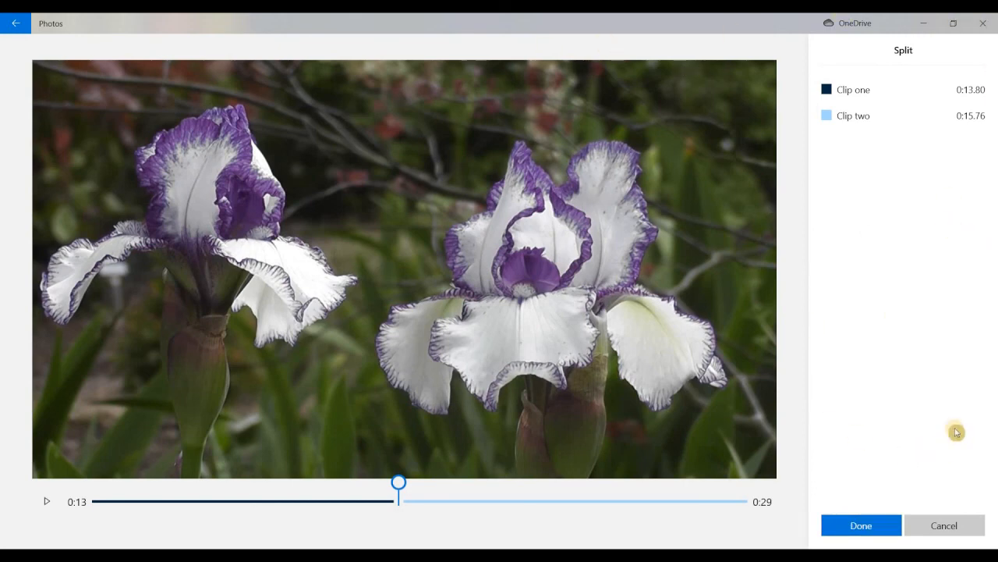
pyautogui.click(861, 526)
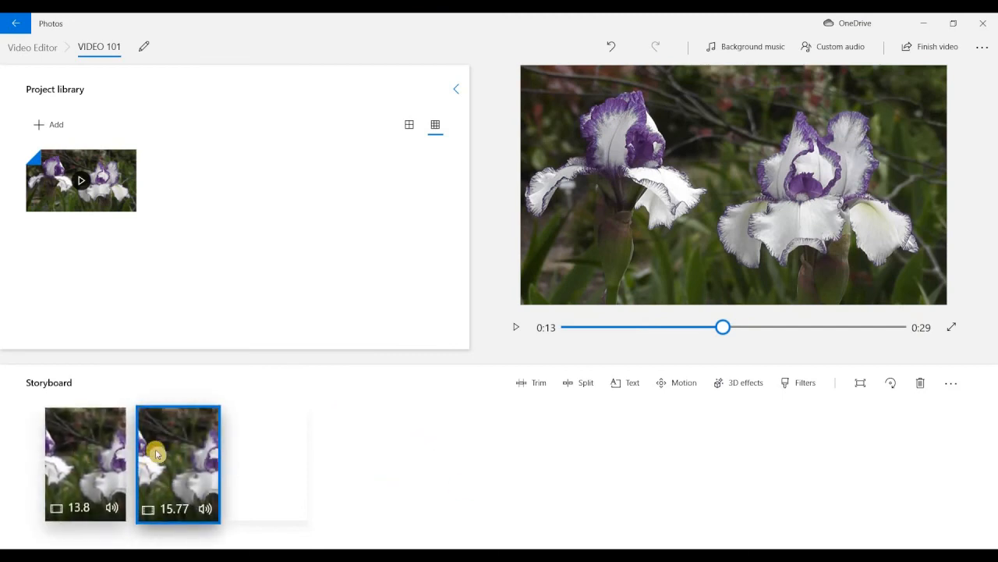
pyautogui.moveTo(184, 471)
pyautogui.mouseDown()
pyautogui.moveTo(267, 475)
pyautogui.moveTo(231, 483)
pyautogui.moveTo(199, 476)
pyautogui.mouseUp()
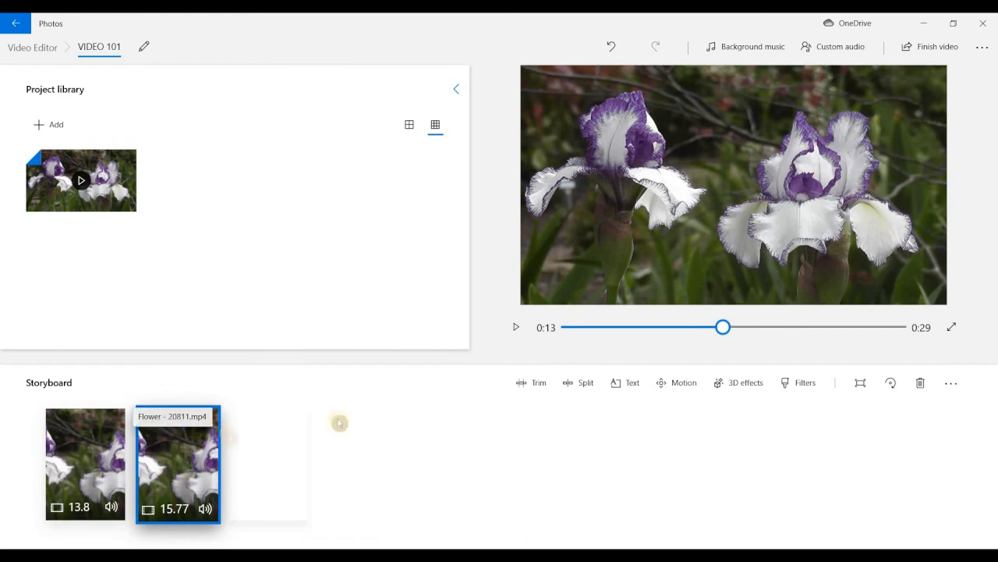
# Add the animated text "Flowers" to the first 13.8-second clip in the storyboard
pyautogui.click(99, 451)
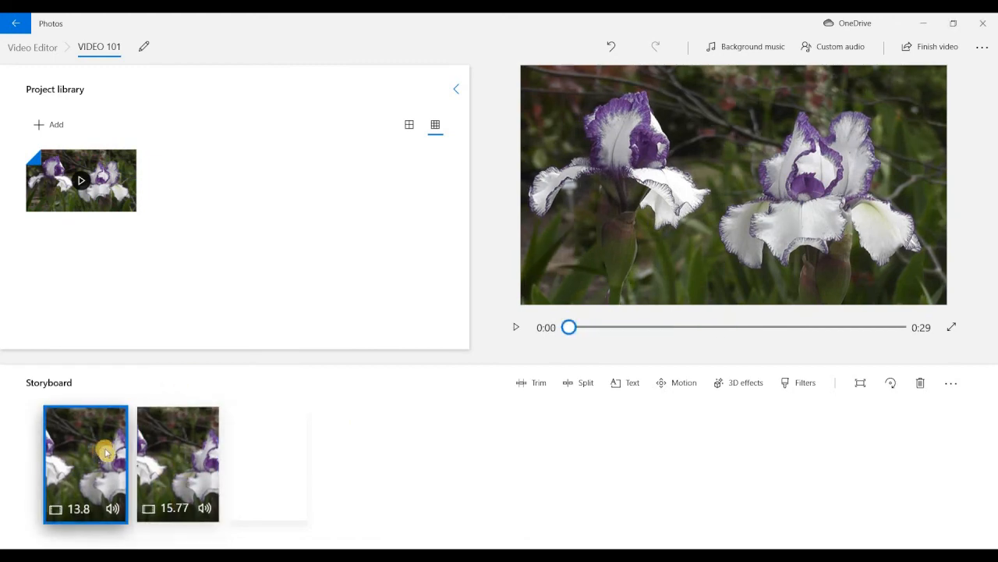
pyautogui.click(631, 383)
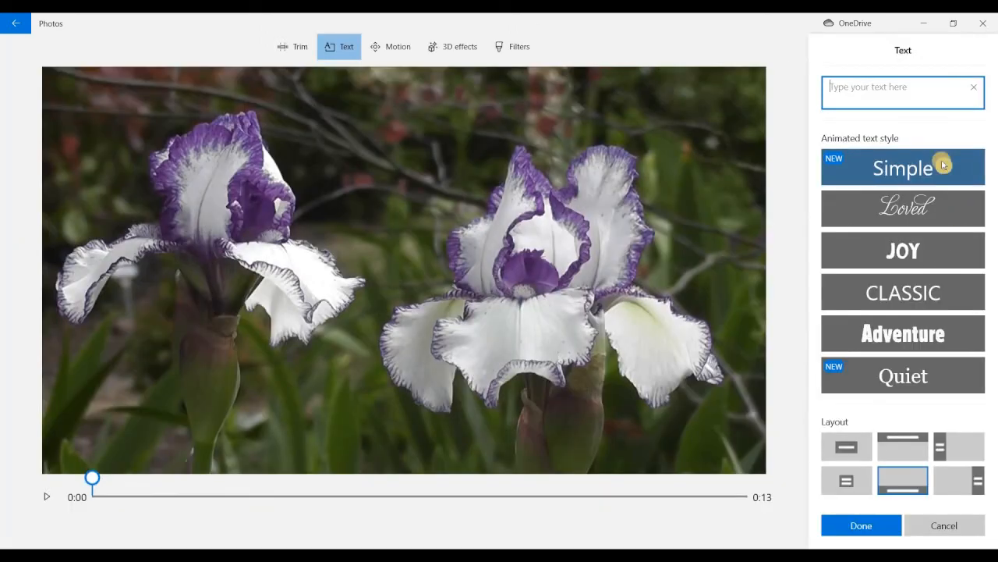
pyautogui.scroll(-1, 948, 260)
pyautogui.scroll(-8, 948, 260)
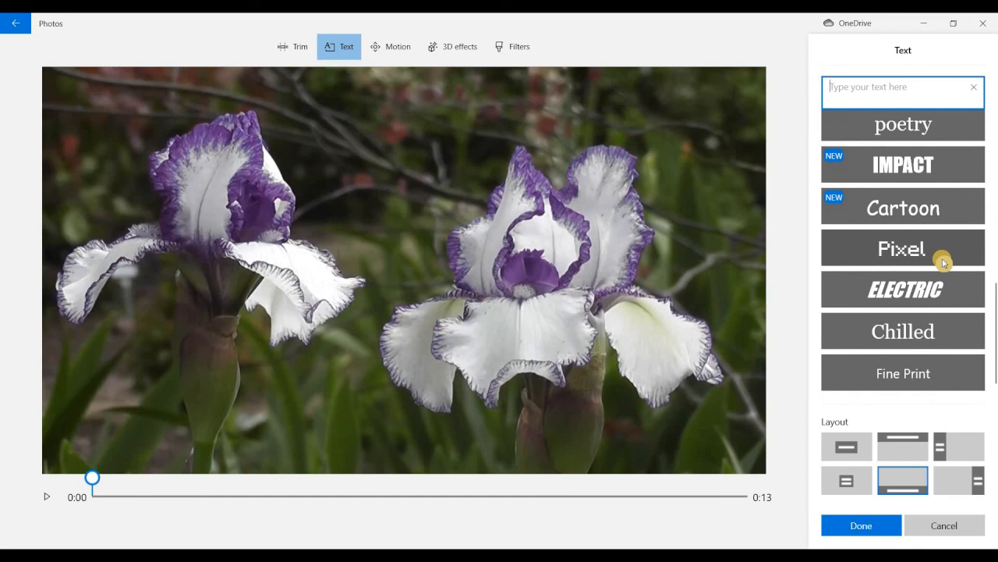
pyautogui.scroll(9, 944, 259)
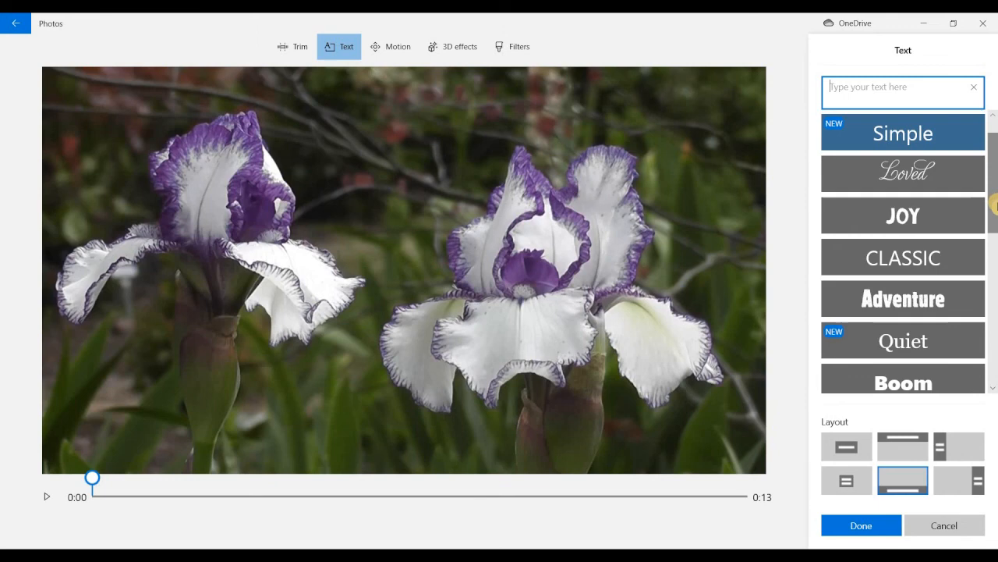
pyautogui.write('Flowers')
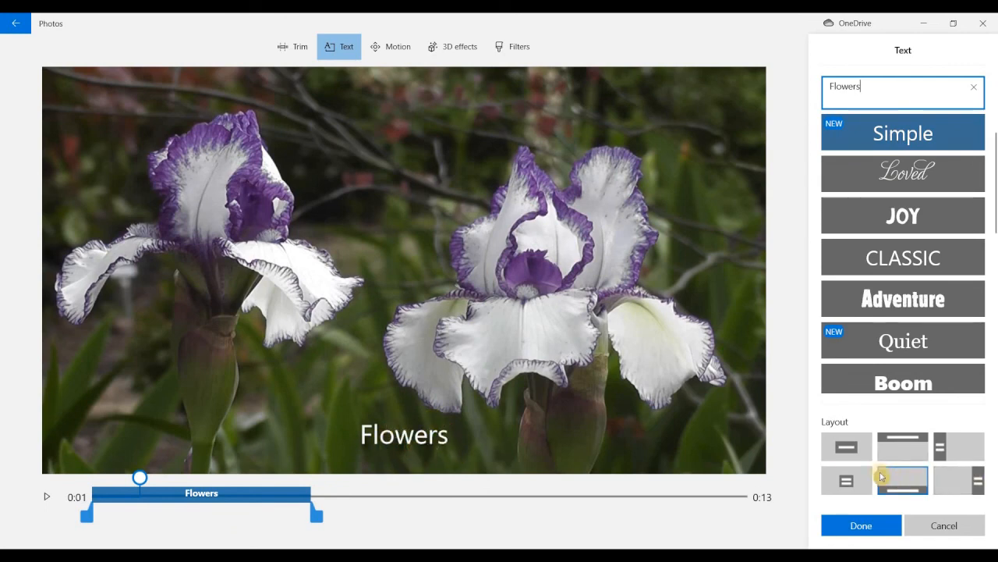
# Try the large centre, top and side layouts for the title and settle on the smaller centred layout with two lines
pyautogui.click(858, 450)
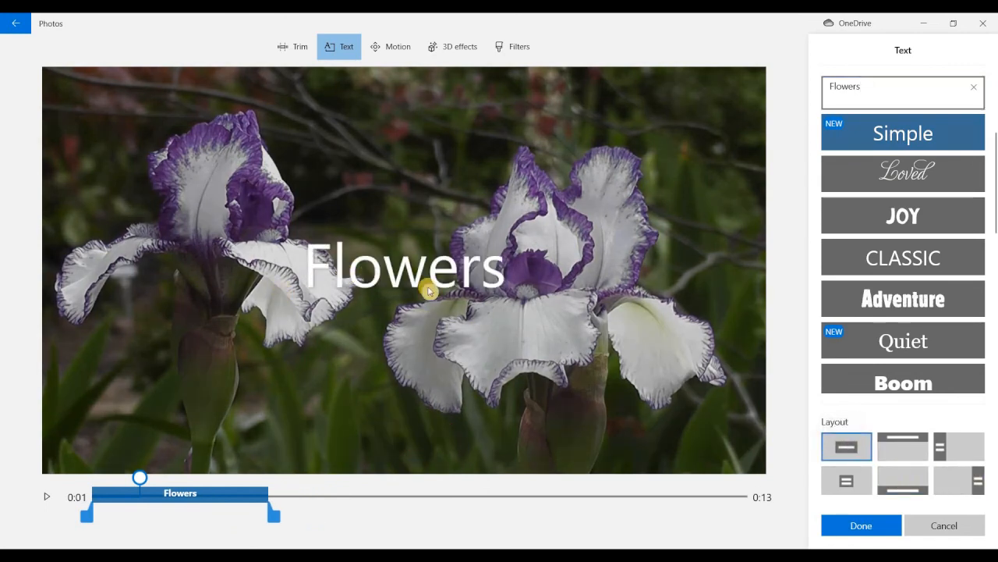
pyautogui.click(899, 444)
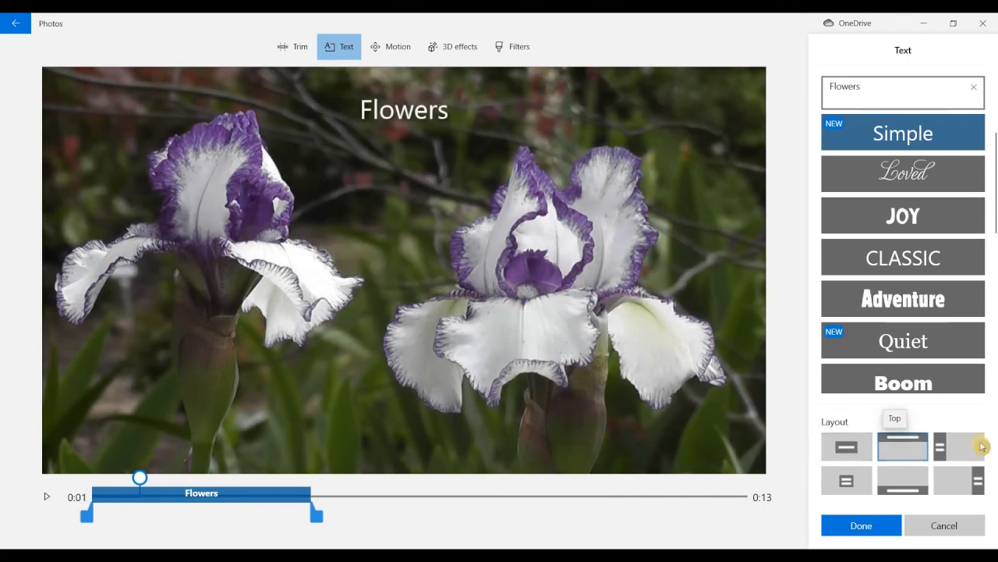
pyautogui.click(958, 445)
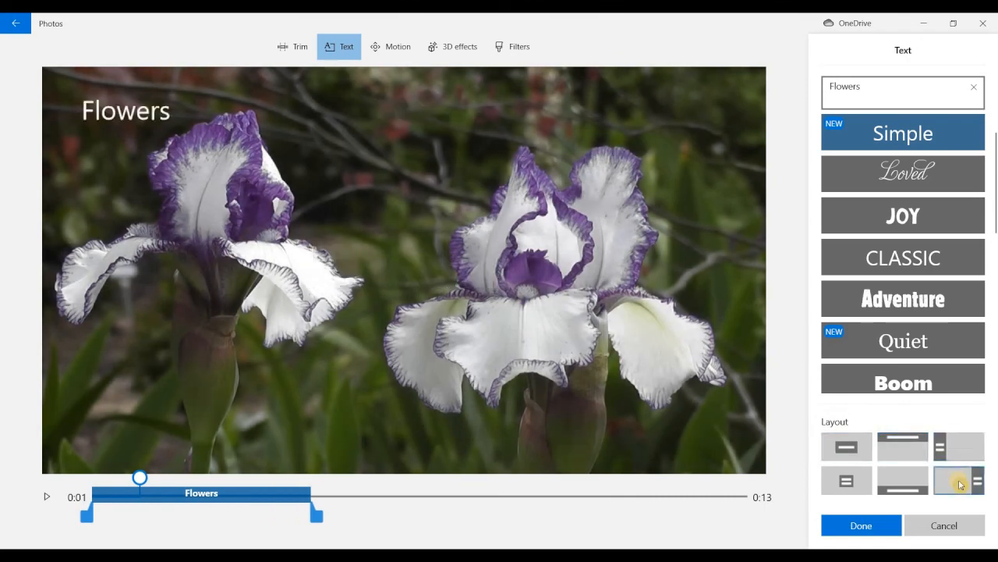
pyautogui.click(847, 482)
pyautogui.click(916, 459)
pyautogui.click(850, 481)
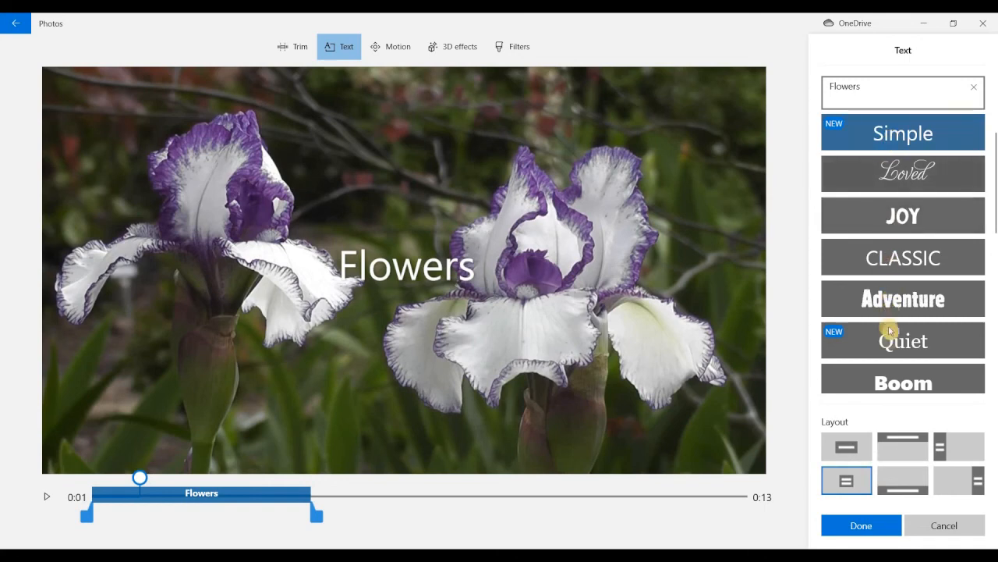
# Try the Loved, Joy, Classic, Adventure, Quiet, Boom and Cinema animated text styles on the "Flowers" title
pyautogui.click(900, 176)
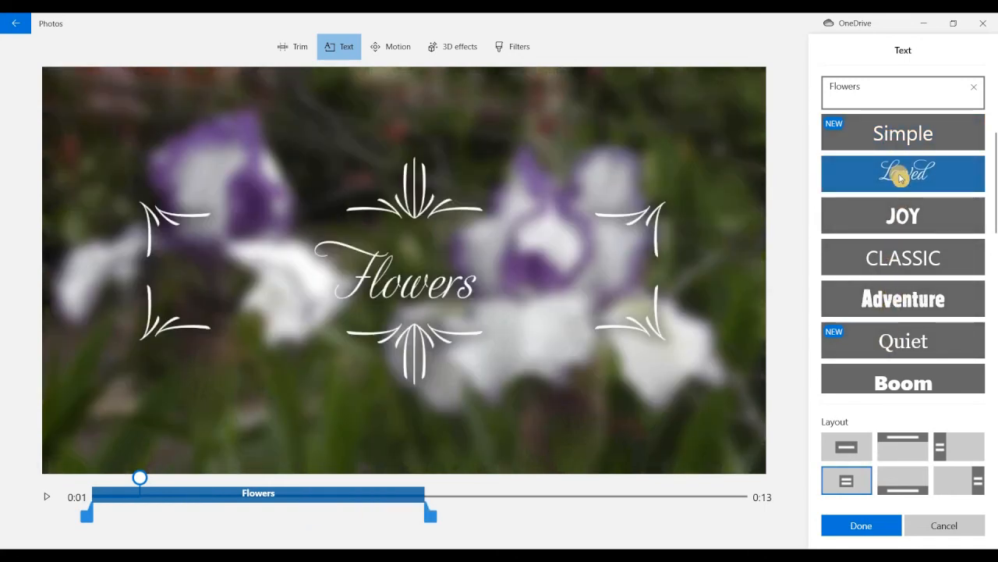
pyautogui.click(902, 216)
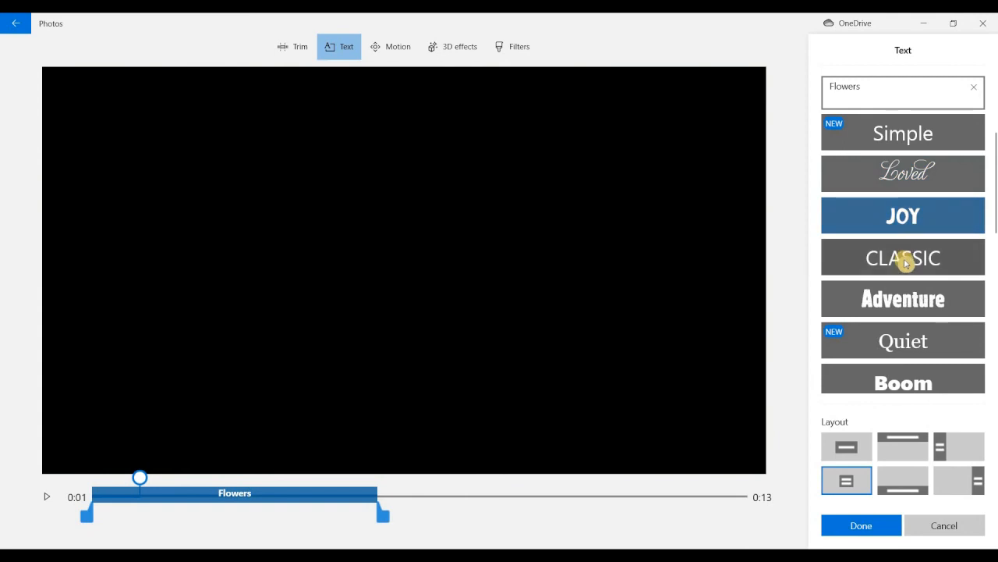
pyautogui.click(904, 264)
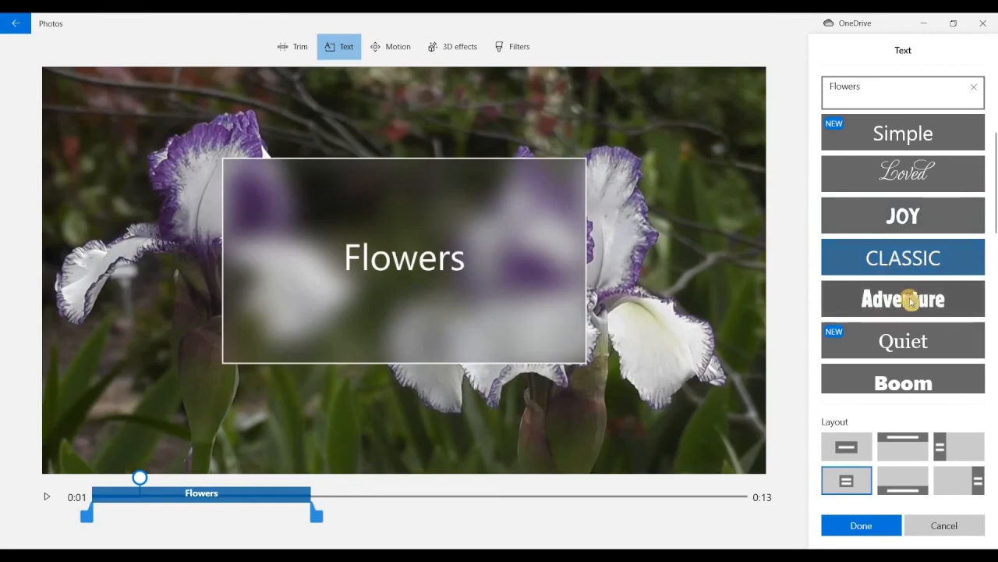
pyautogui.click(909, 301)
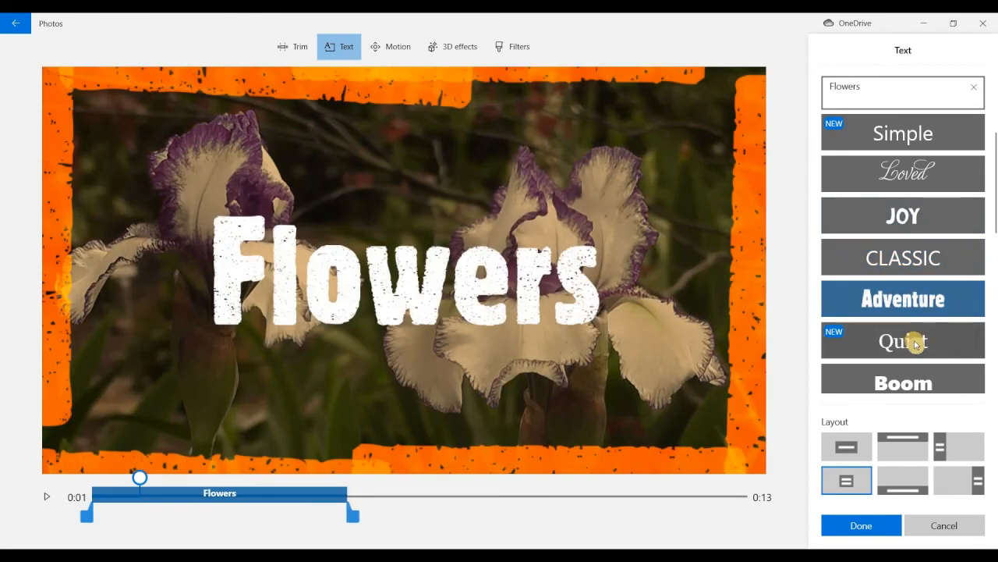
pyautogui.click(916, 344)
pyautogui.scroll(-2, 919, 341)
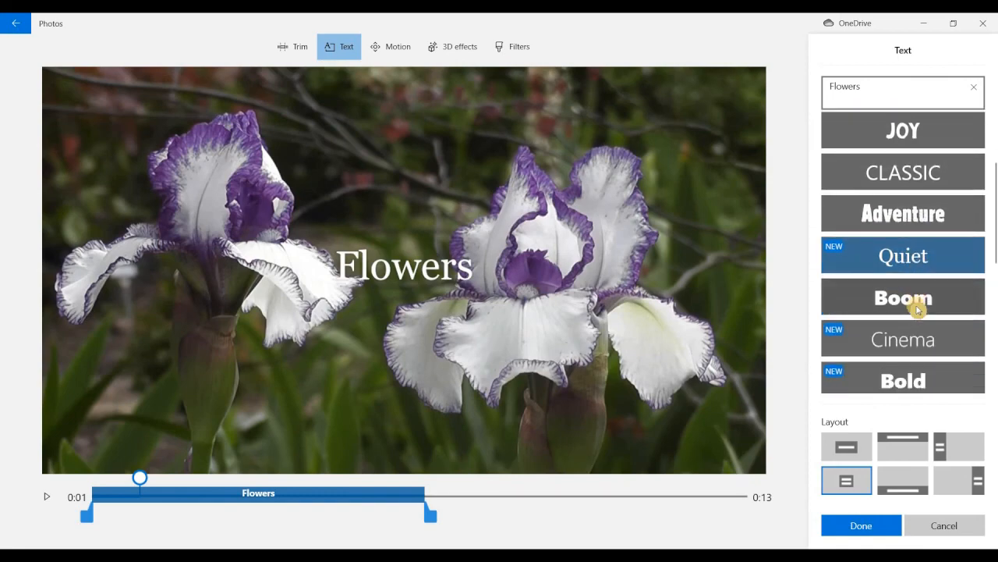
pyautogui.press('Down')
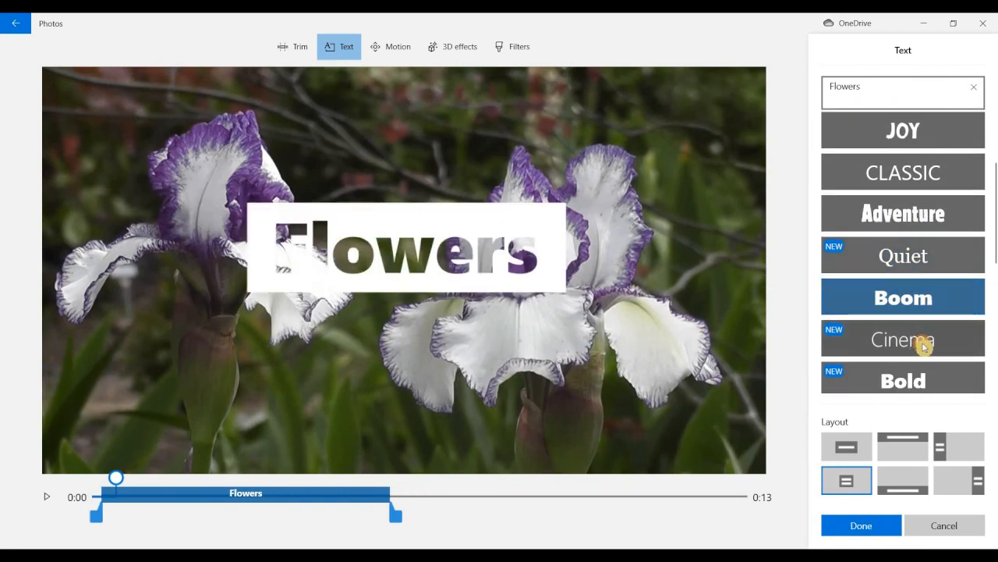
pyautogui.click(923, 346)
pyautogui.scroll(-5, 924, 347)
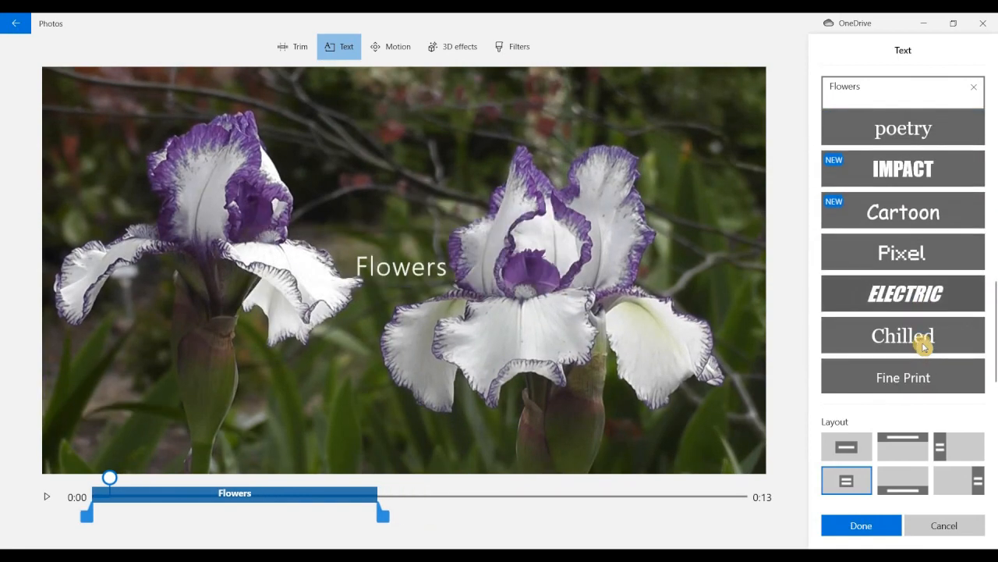
pyautogui.scroll(5, 924, 347)
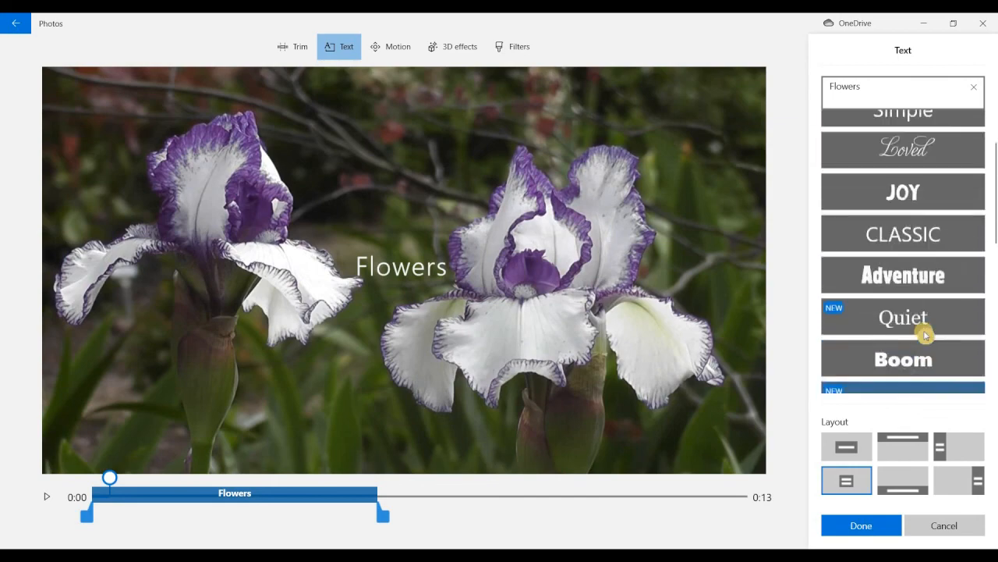
pyautogui.scroll(1, 921, 281)
# Apply the Loved style to the "Flowers" title, check the title's end point at 0:07 and finish the text edit
pyautogui.click(909, 207)
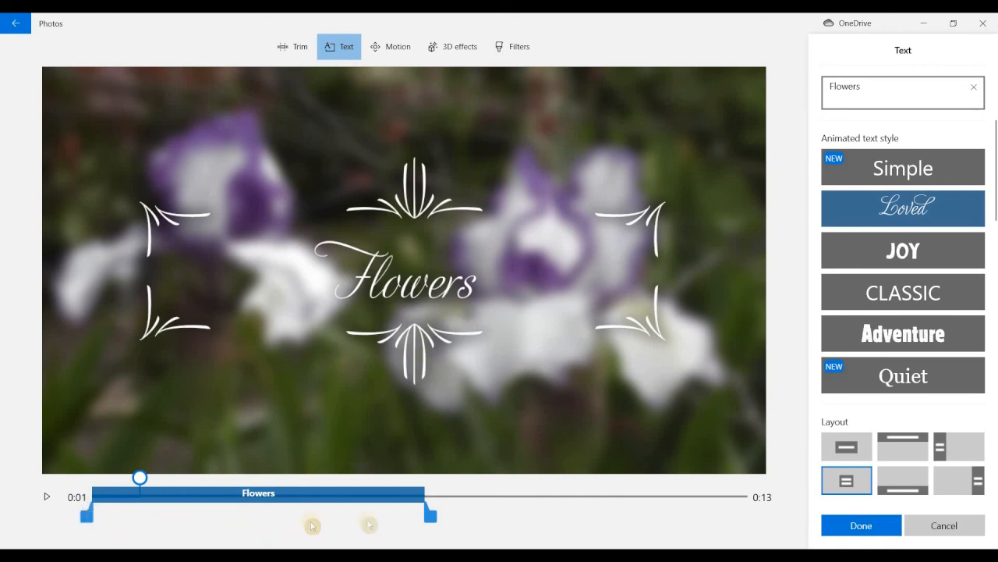
pyautogui.click(427, 503)
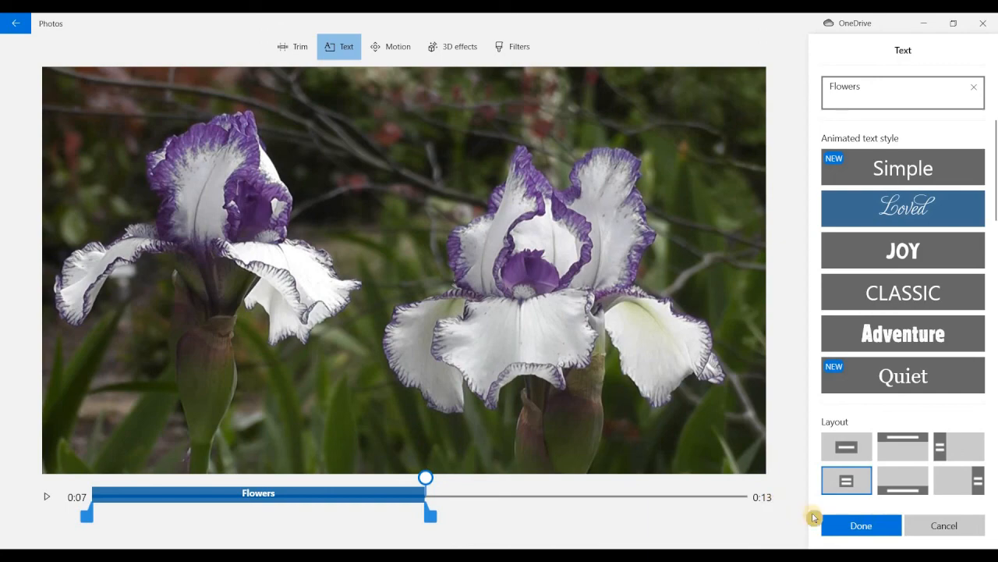
pyautogui.click(861, 526)
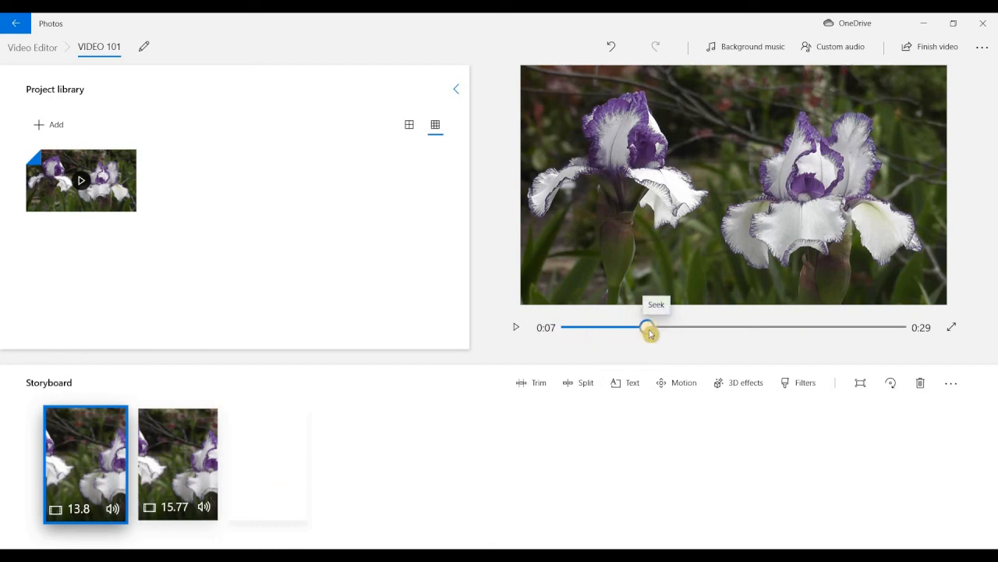
# Play the video from the start, replay it from 0:04 to check the title, and pause the playback
pyautogui.moveTo(647, 332); pyautogui.dragTo(535, 334)
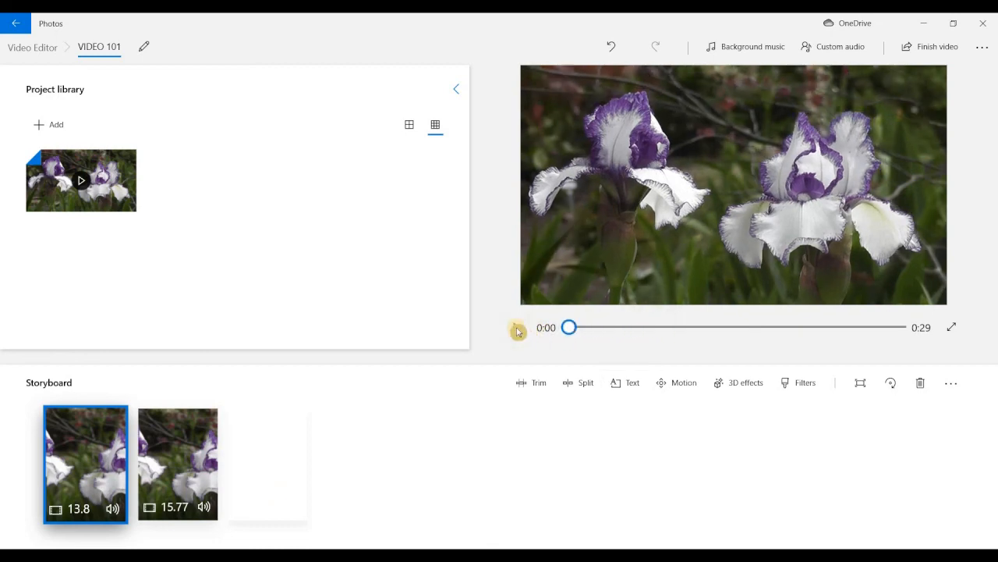
pyautogui.click(516, 331)
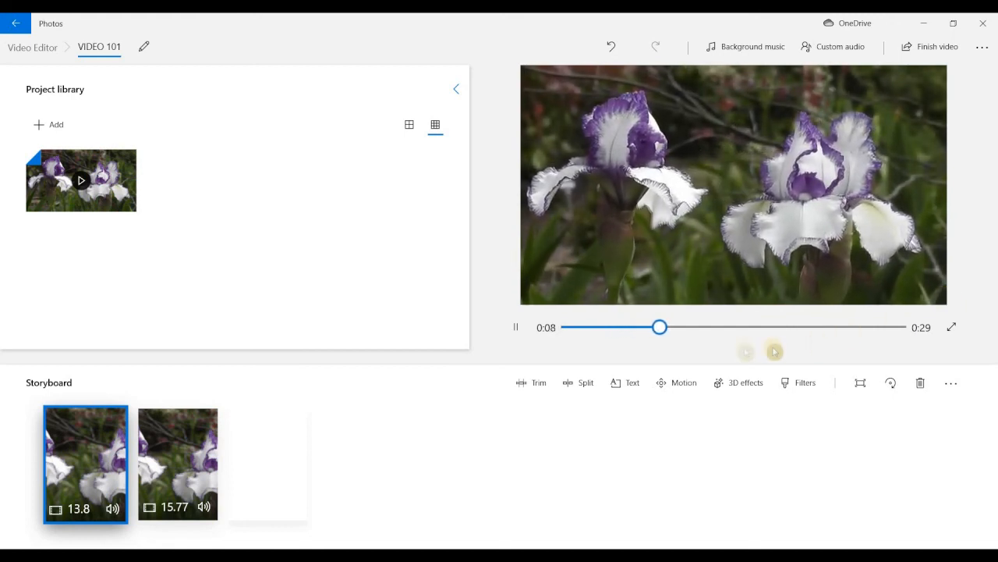
pyautogui.click(622, 328)
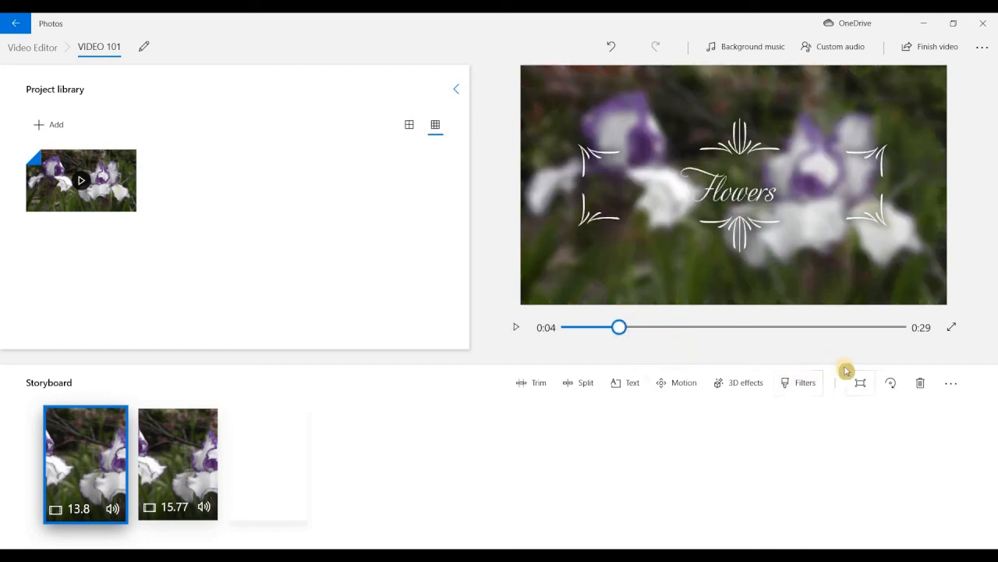
pyautogui.click(514, 326)
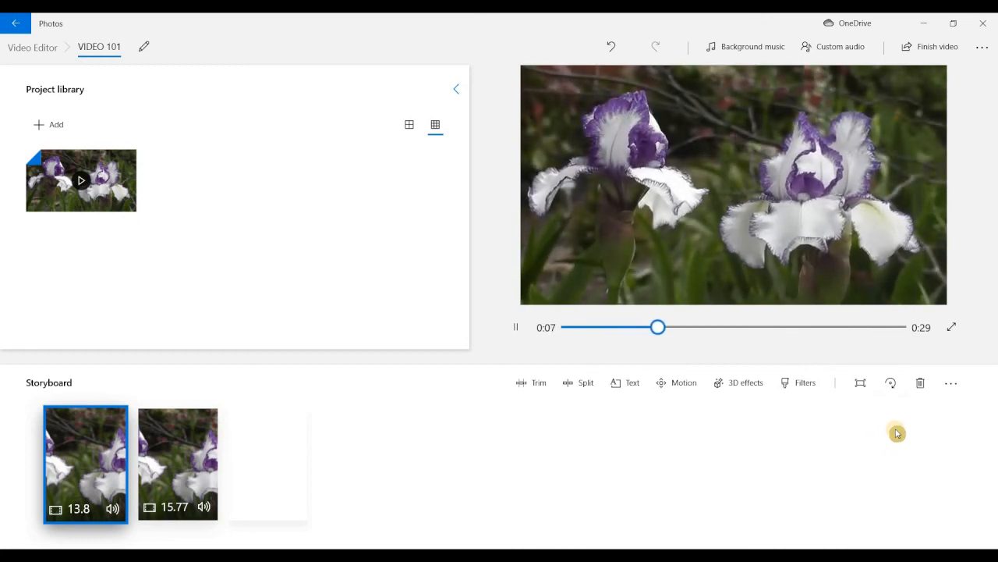
pyautogui.click(517, 327)
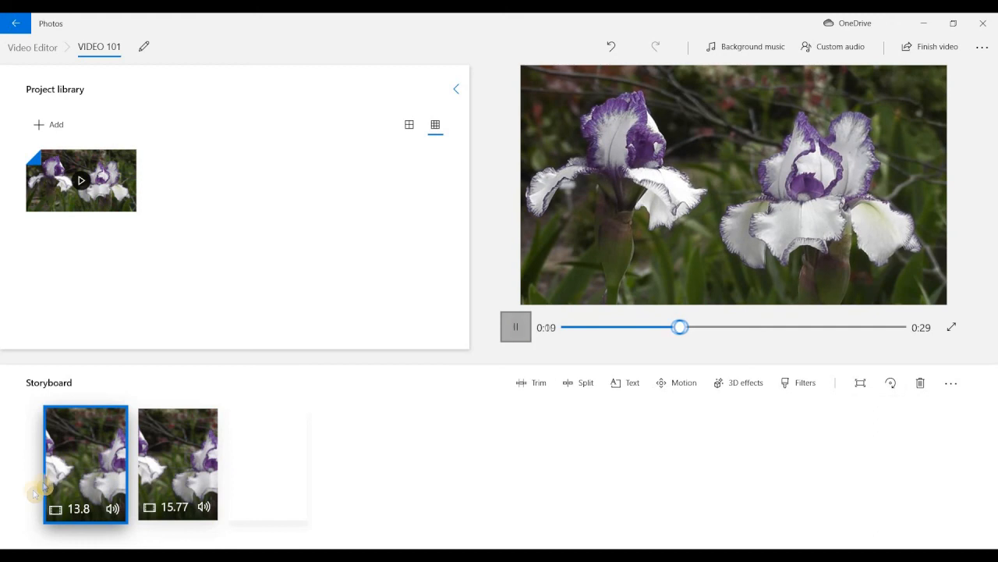
# Compare motion effects such as Zoom in center, Zoom out center and Pan left on the first clip, and apply Tilt down
pyautogui.click(682, 374)
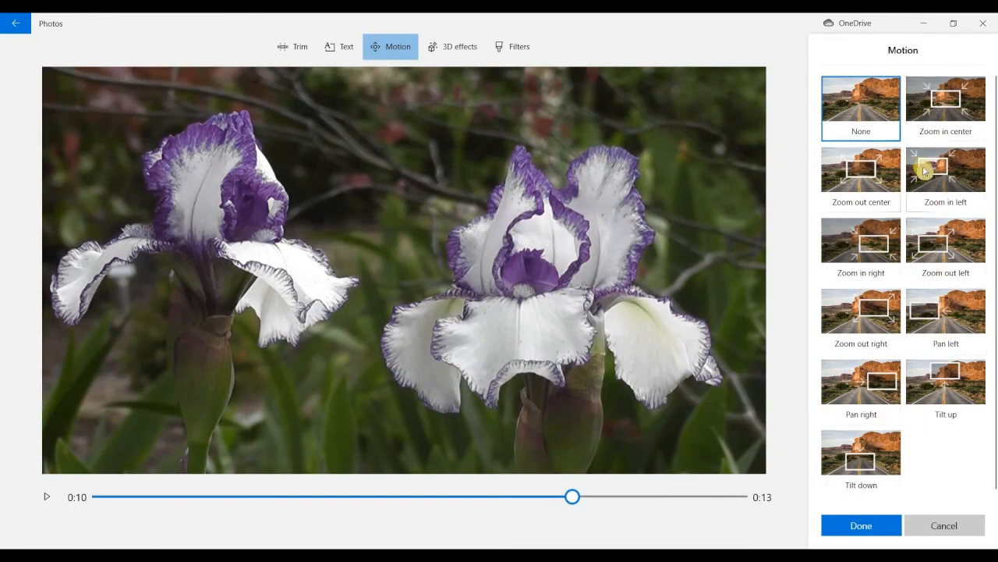
pyautogui.click(952, 107)
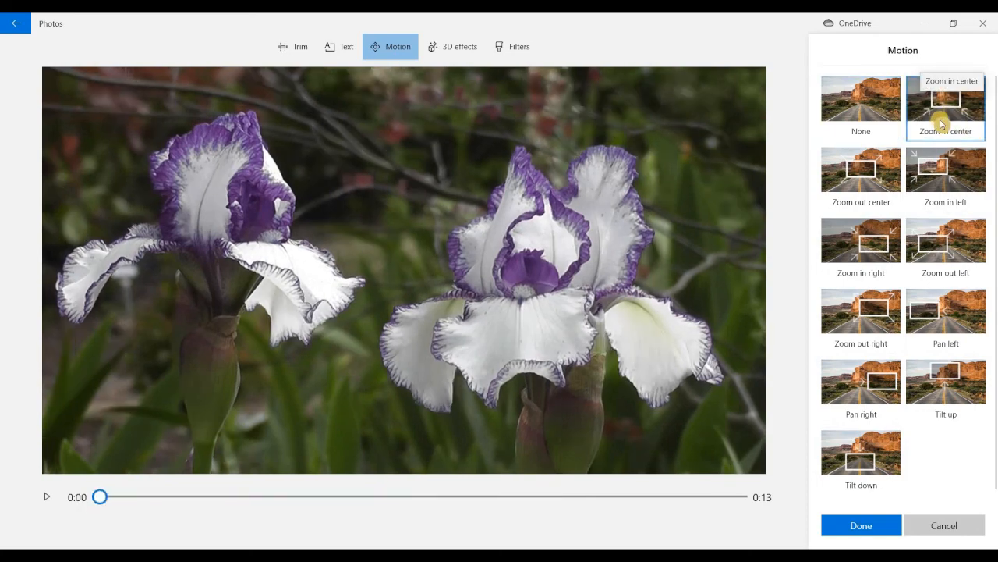
pyautogui.click(933, 172)
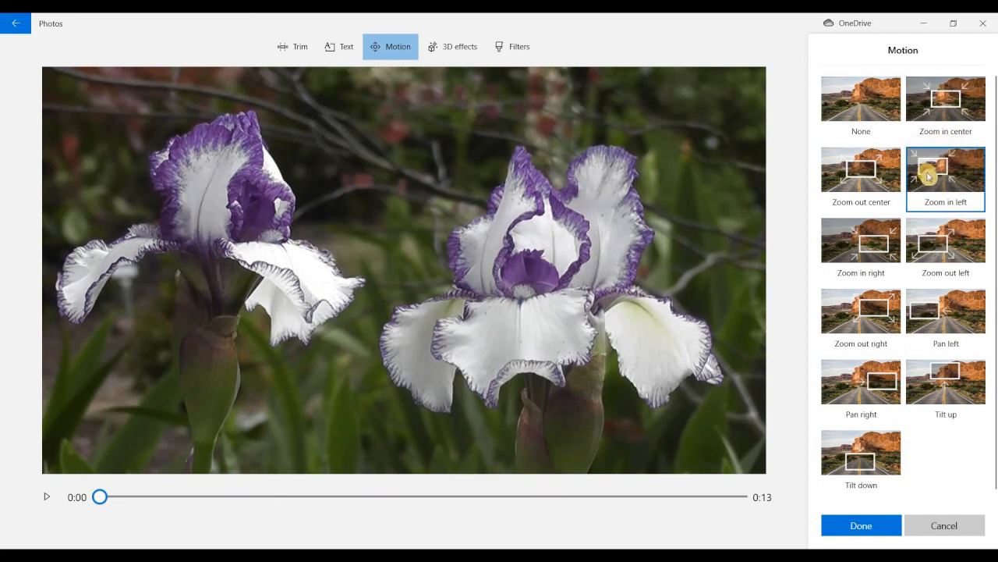
pyautogui.click(861, 187)
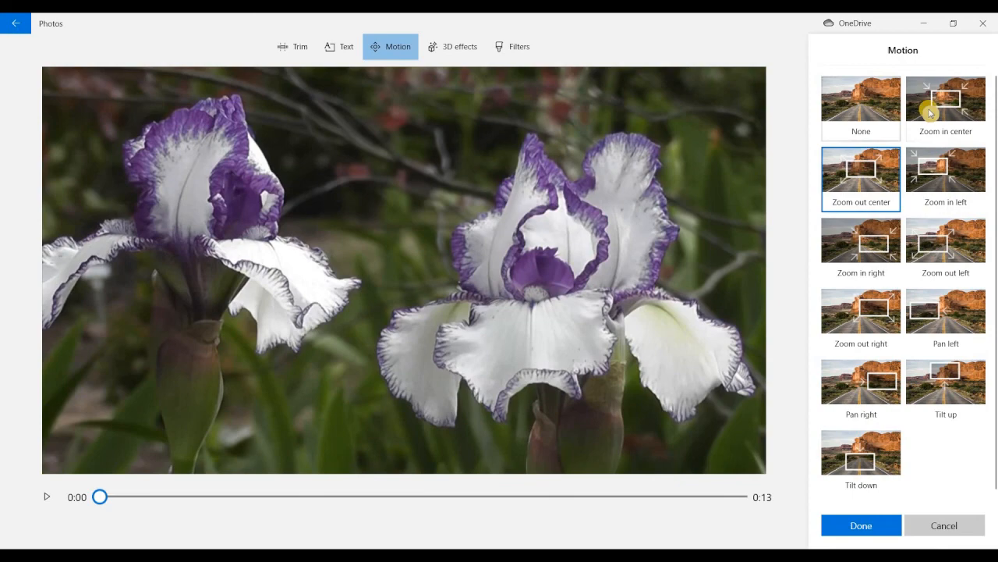
pyautogui.click(931, 110)
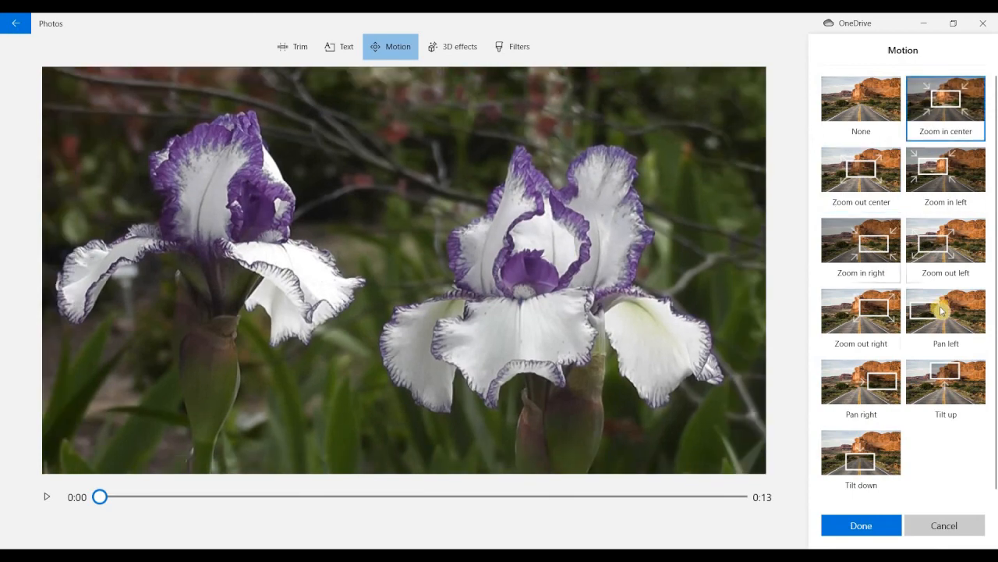
pyautogui.click(946, 312)
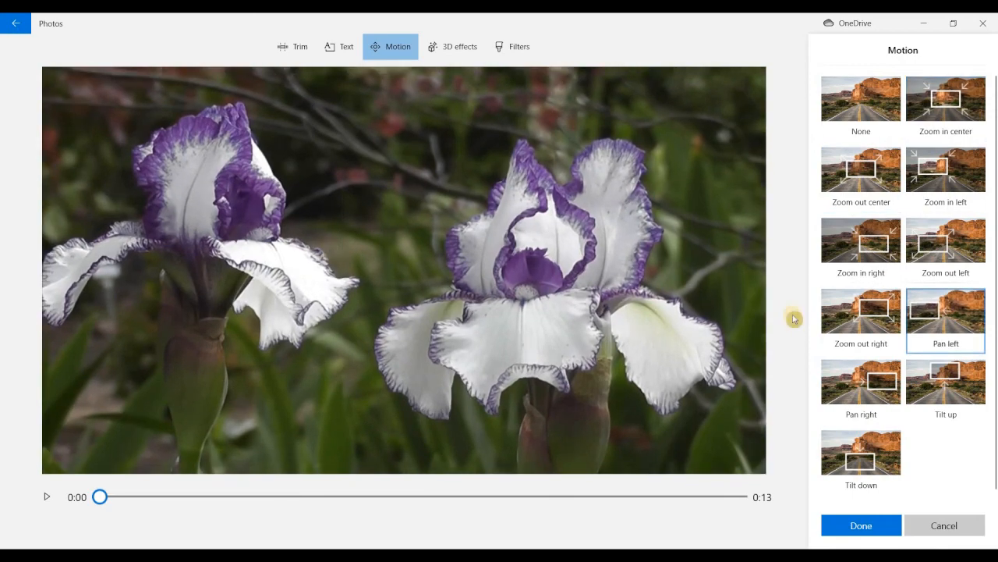
pyautogui.click(871, 378)
pyautogui.click(854, 127)
pyautogui.click(869, 462)
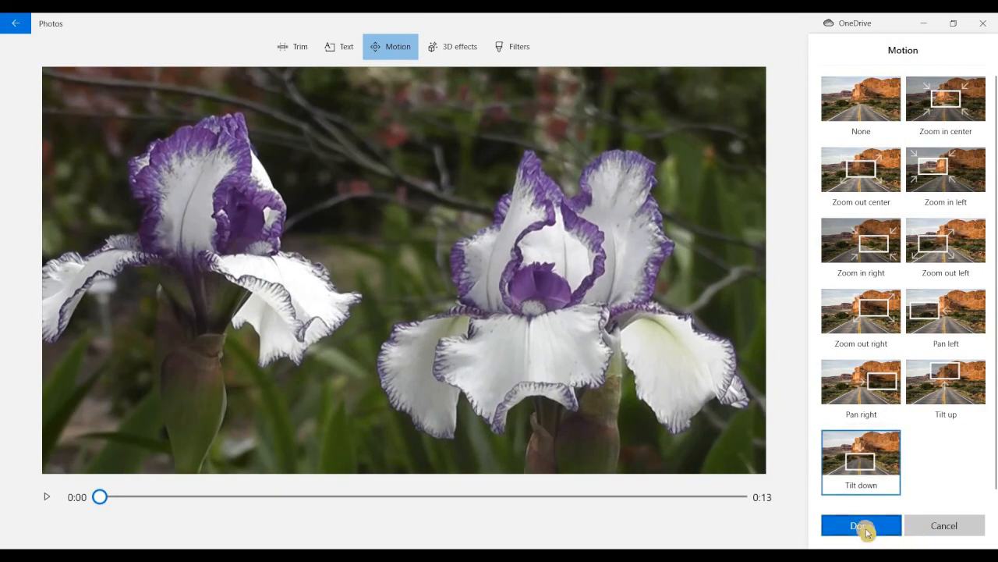
pyautogui.click(862, 526)
# Play the first clip to check its motion effect, pause it and select the second clip in the storyboard
pyautogui.click(517, 328)
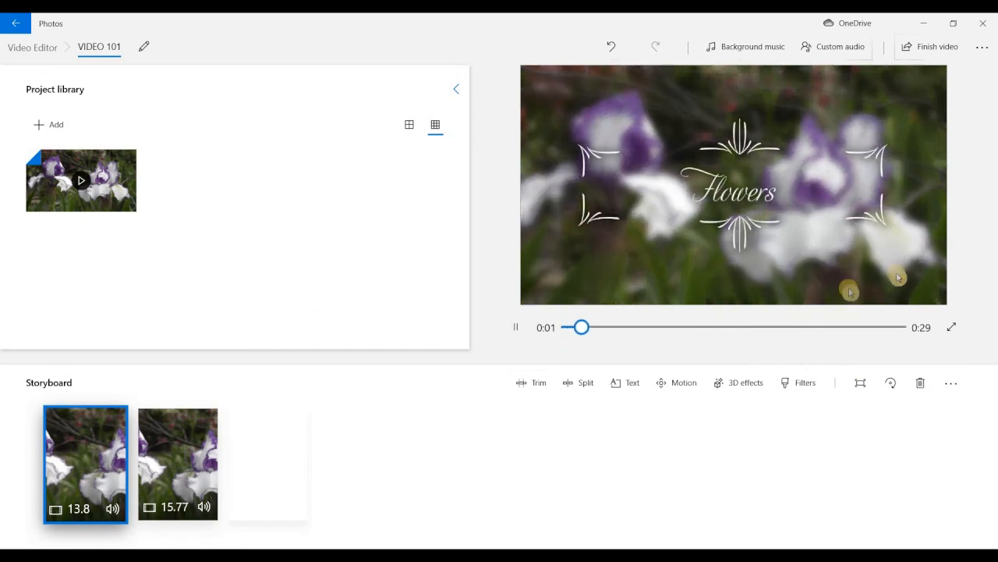
pyautogui.click(517, 329)
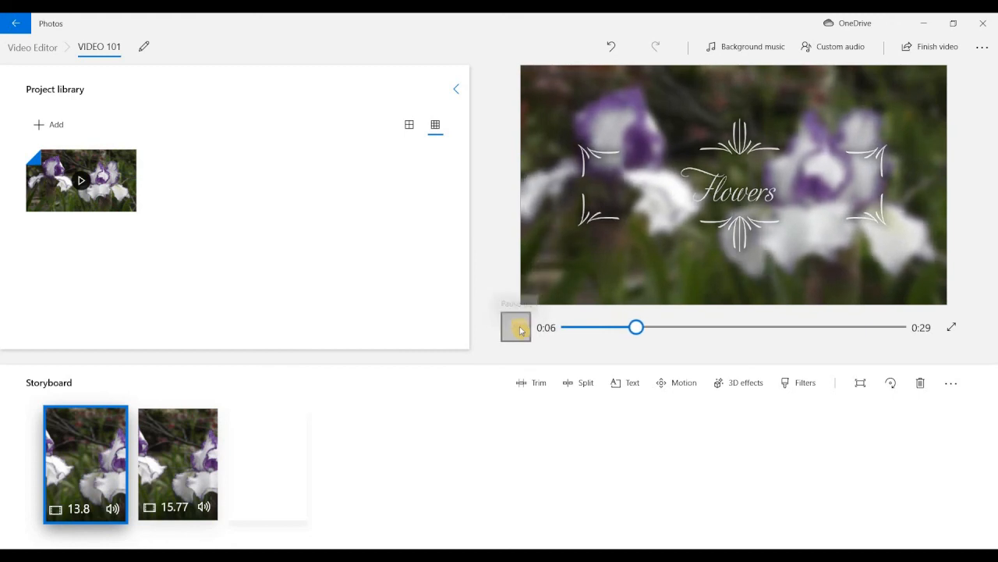
pyautogui.click(184, 454)
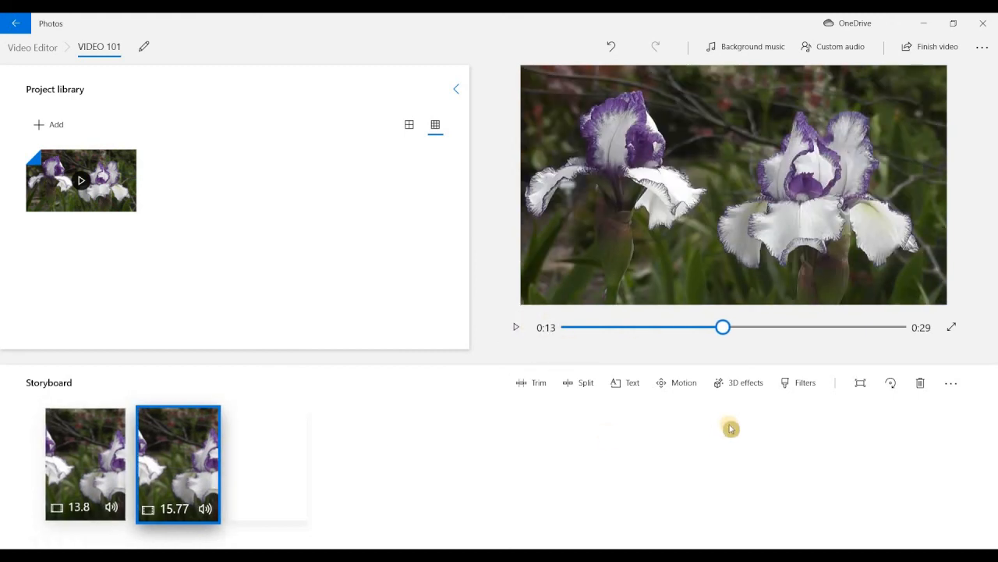
# Browse the 3D effects for the second clip and add the Fireflies effect
pyautogui.click(743, 386)
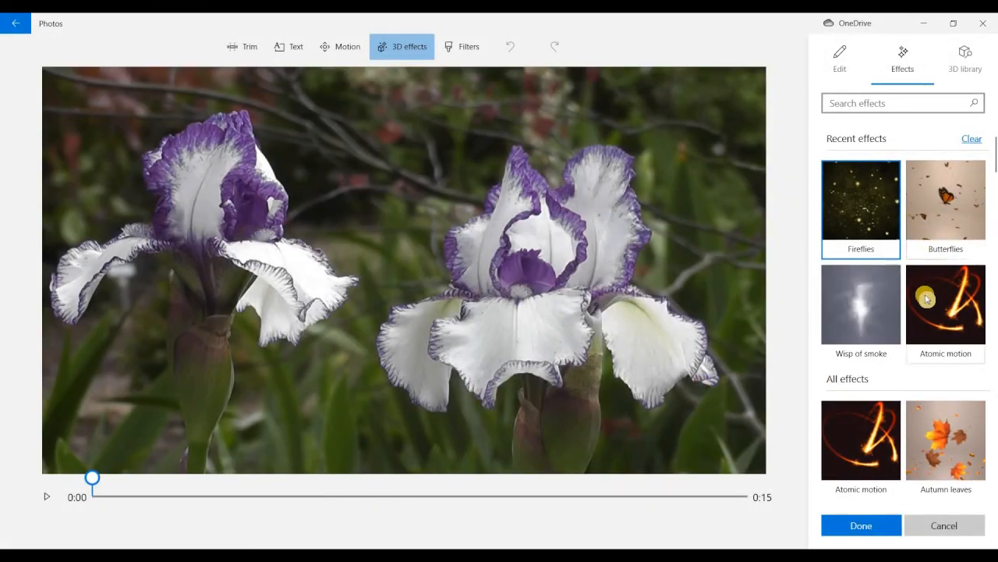
pyautogui.scroll(-10, 925, 390)
pyautogui.scroll(-10, 924, 390)
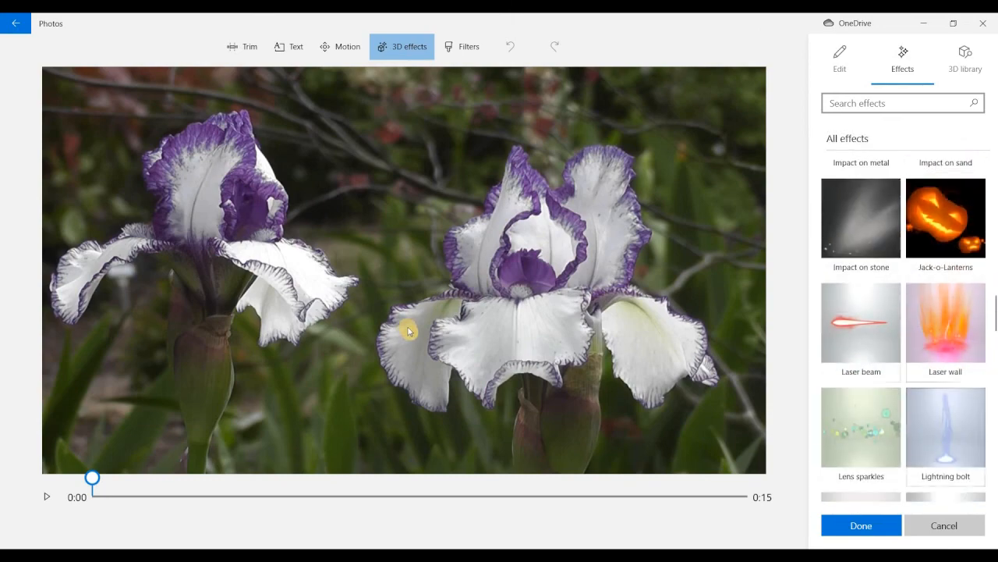
pyautogui.scroll(-8, 930, 417)
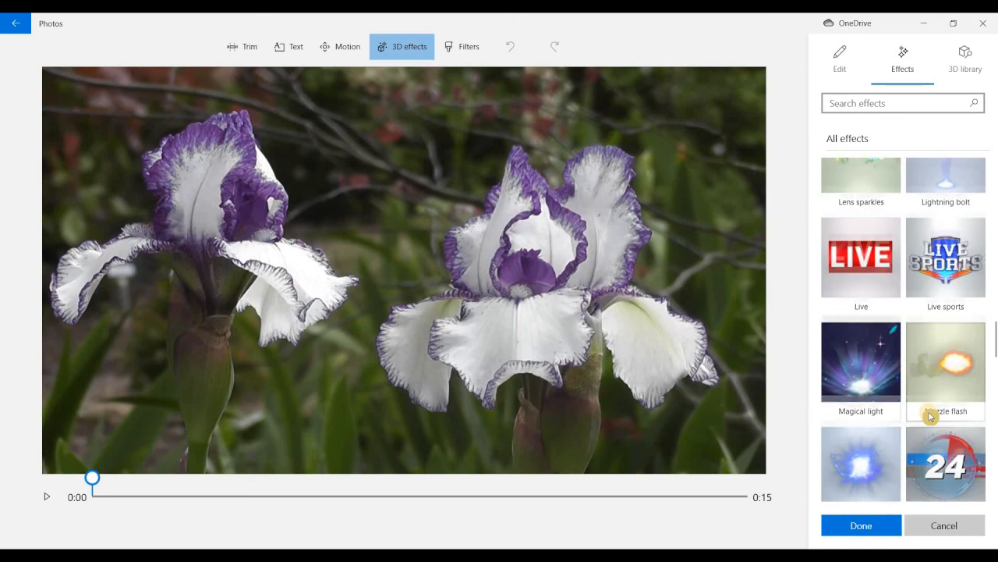
pyautogui.scroll(-6, 930, 418)
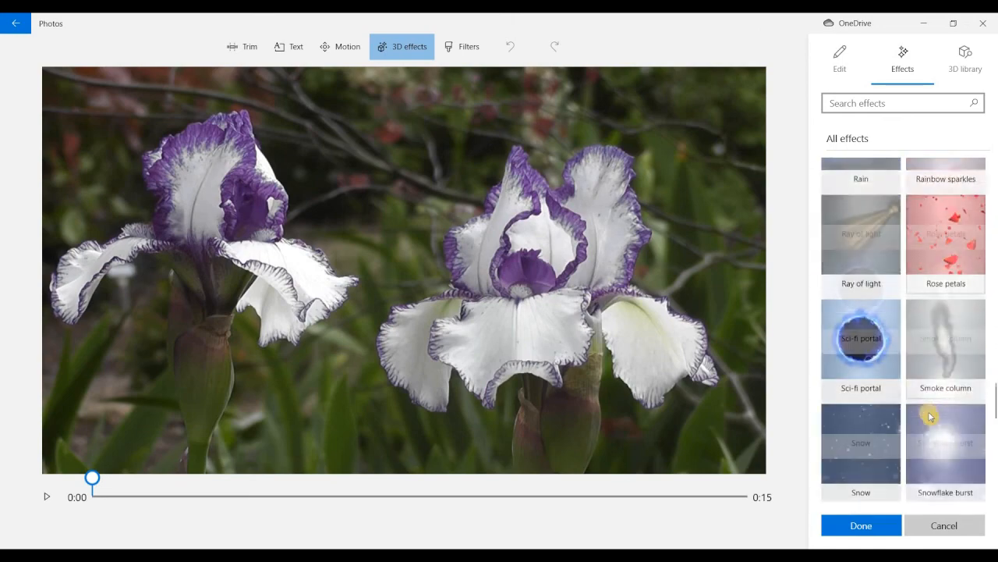
pyautogui.scroll(6, 962, 408)
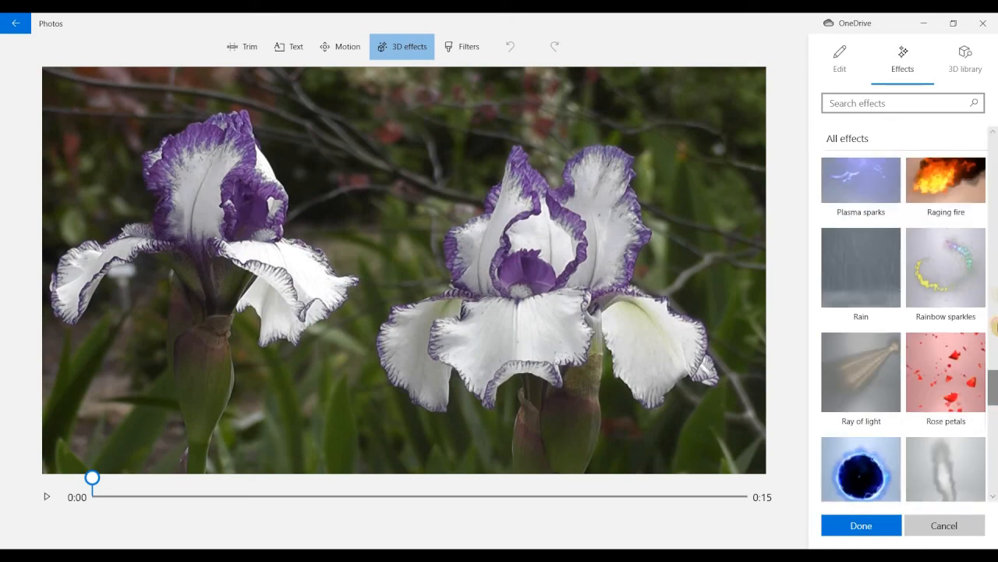
pyautogui.scroll(10, 996, 326)
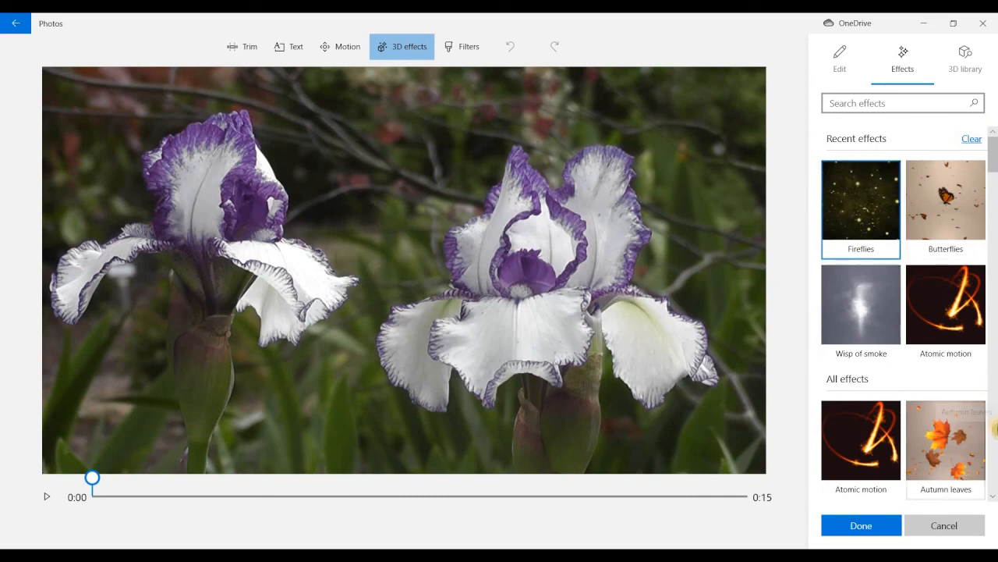
pyautogui.click(859, 205)
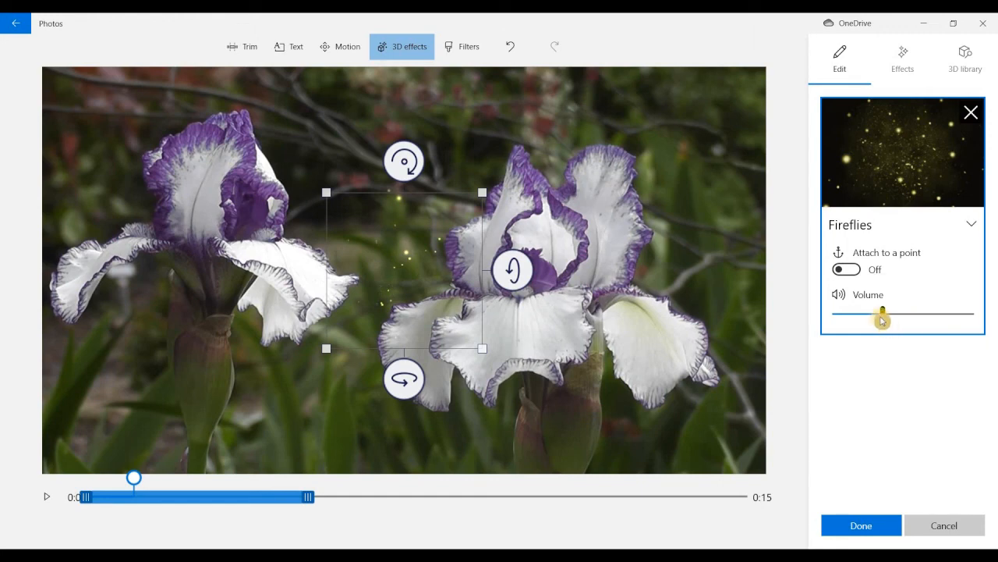
# Set the Fireflies volume slightly above half, shift the effect's time span to the middle of the second clip and save
pyautogui.moveTo(899, 319)
pyautogui.mouseDown()
pyautogui.moveTo(936, 317)
pyautogui.moveTo(910, 315)
pyautogui.mouseUp()
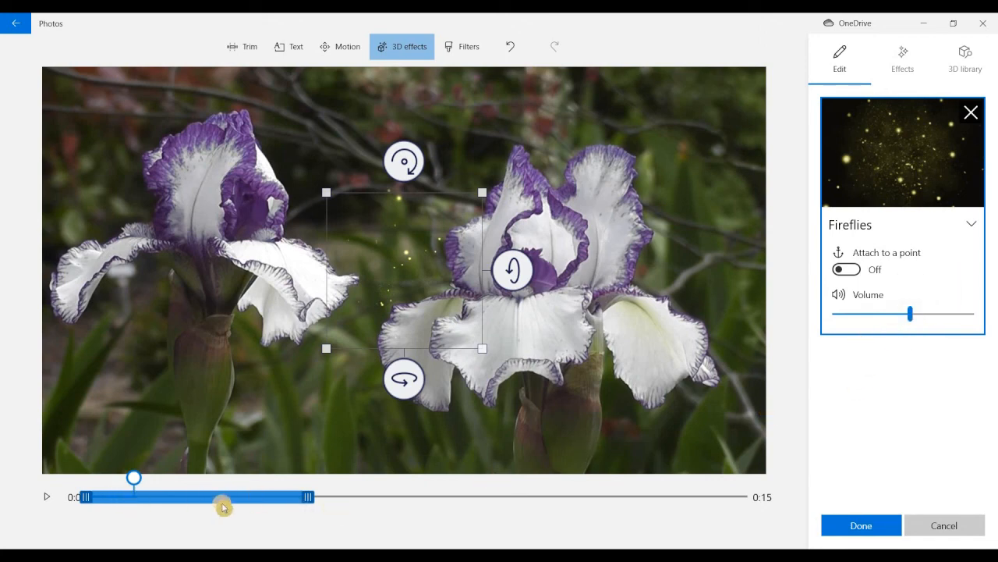
pyautogui.moveTo(152, 500); pyautogui.dragTo(348, 500)
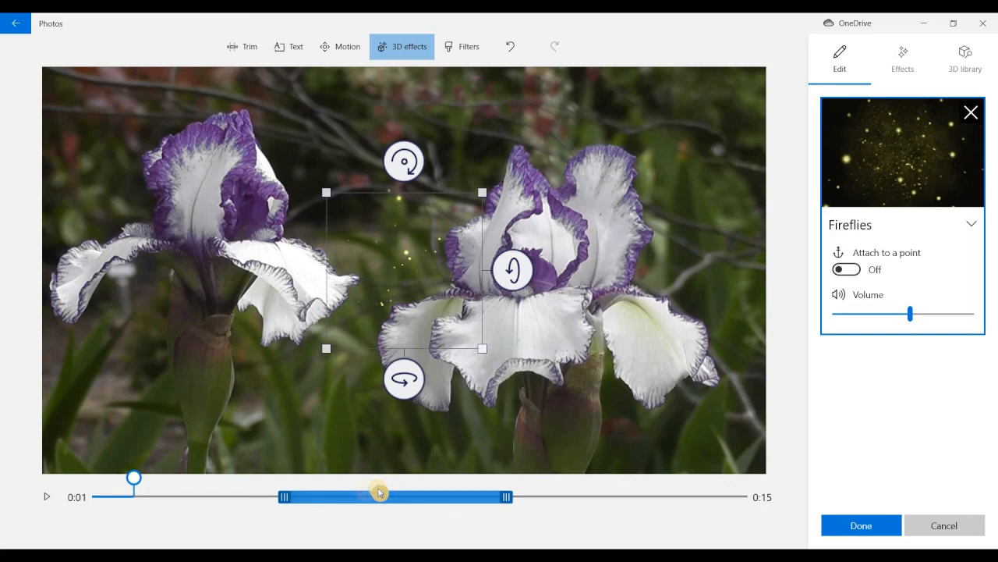
pyautogui.moveTo(380, 500)
pyautogui.mouseDown()
pyautogui.moveTo(357, 497)
pyautogui.moveTo(380, 497)
pyautogui.mouseUp()
pyautogui.click(862, 526)
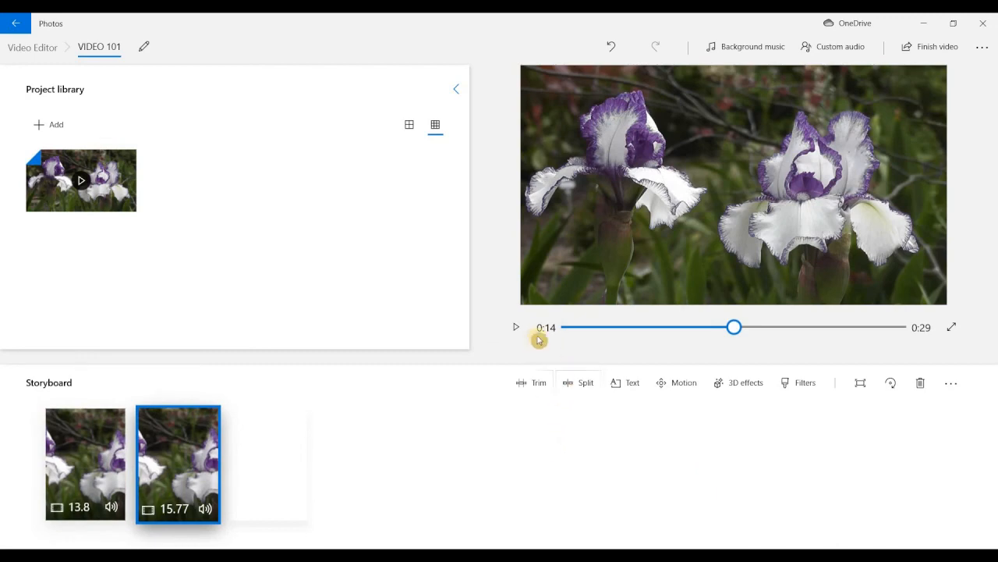
# Play the second clip to check its 3D effect, pause it and reopen the Fireflies settings
pyautogui.click(514, 331)
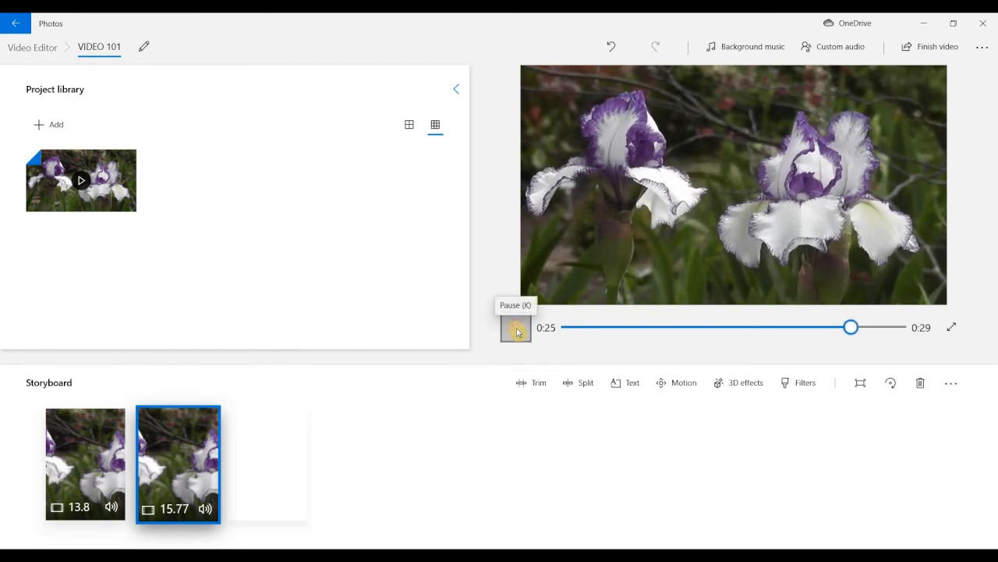
pyautogui.click(517, 330)
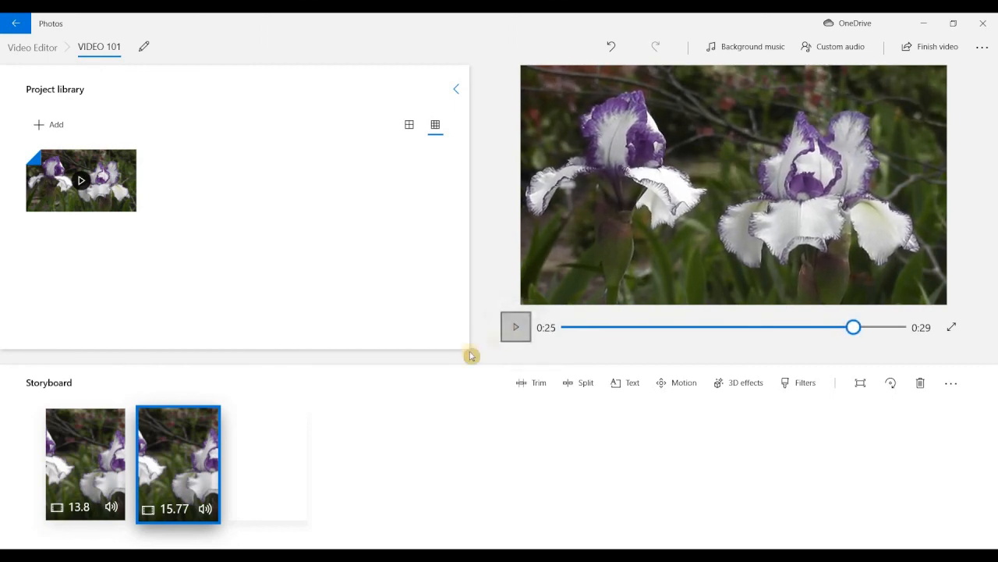
pyautogui.click(738, 382)
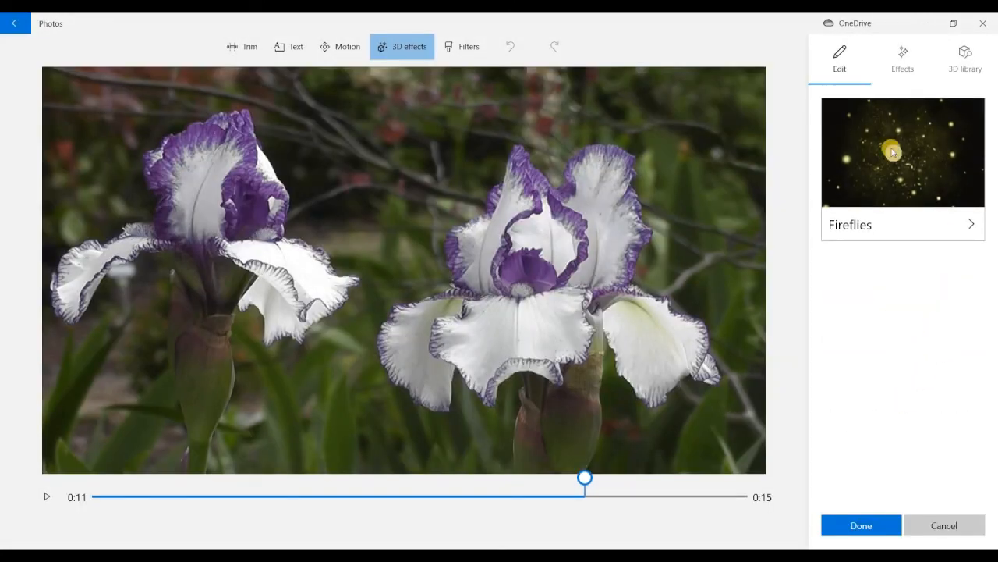
pyautogui.moveTo(975, 226)
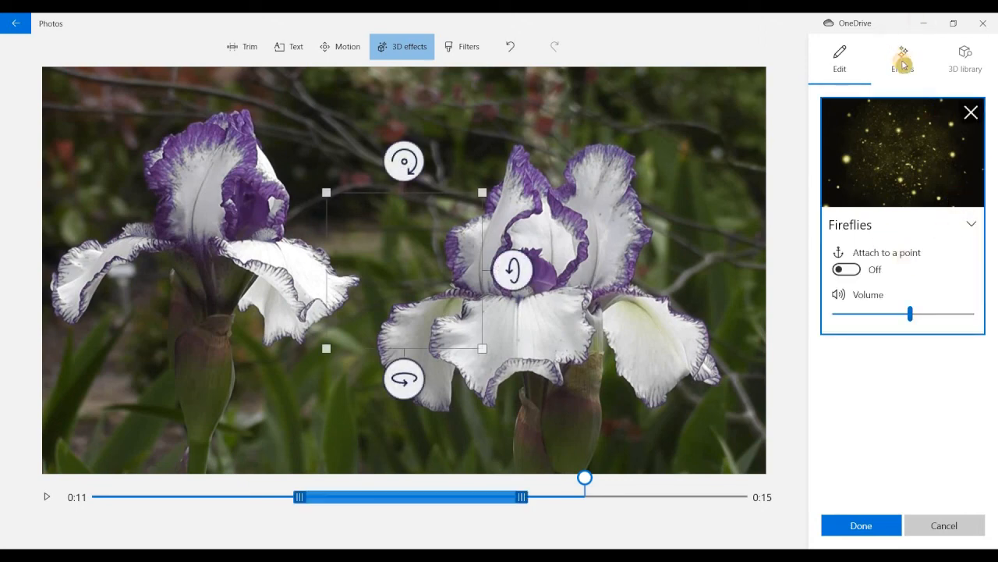
# Look through the other 3D effects and the 3D library categories, and leave without adding anything
pyautogui.click(902, 66)
pyautogui.scroll(-3, 923, 385)
pyautogui.scroll(-5, 919, 395)
pyautogui.scroll(1, 918, 377)
pyautogui.scroll(4, 918, 377)
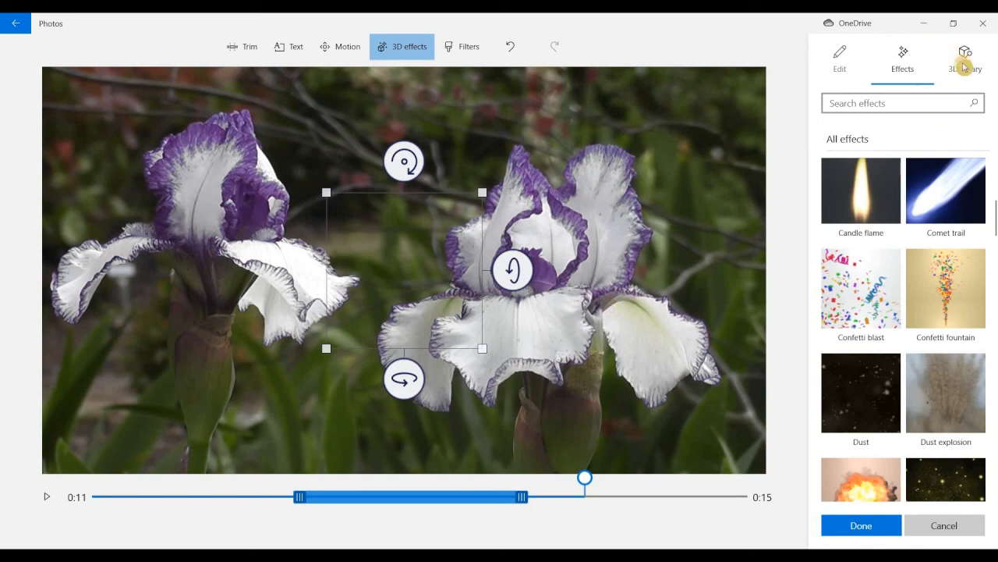
pyautogui.click(965, 68)
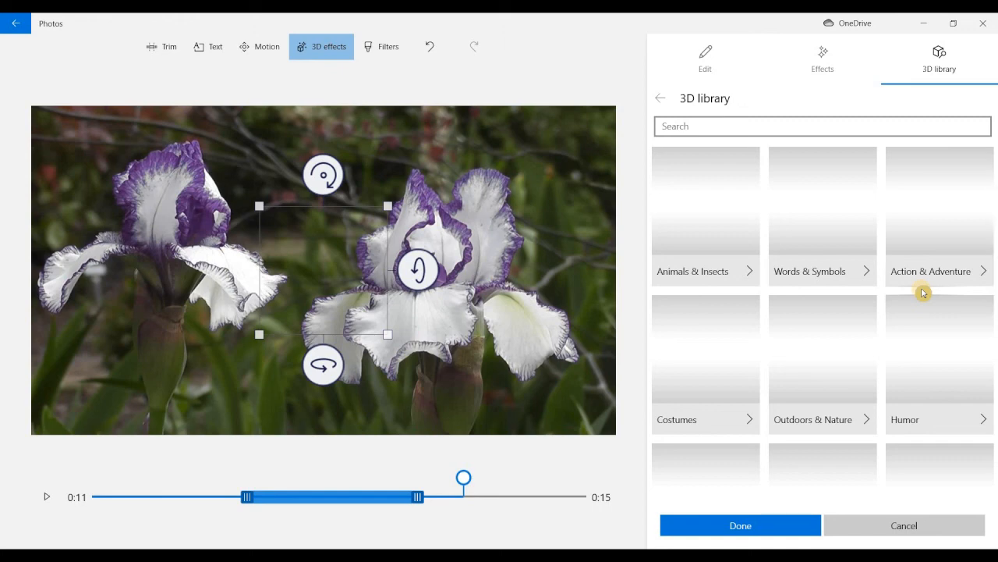
pyautogui.click(947, 530)
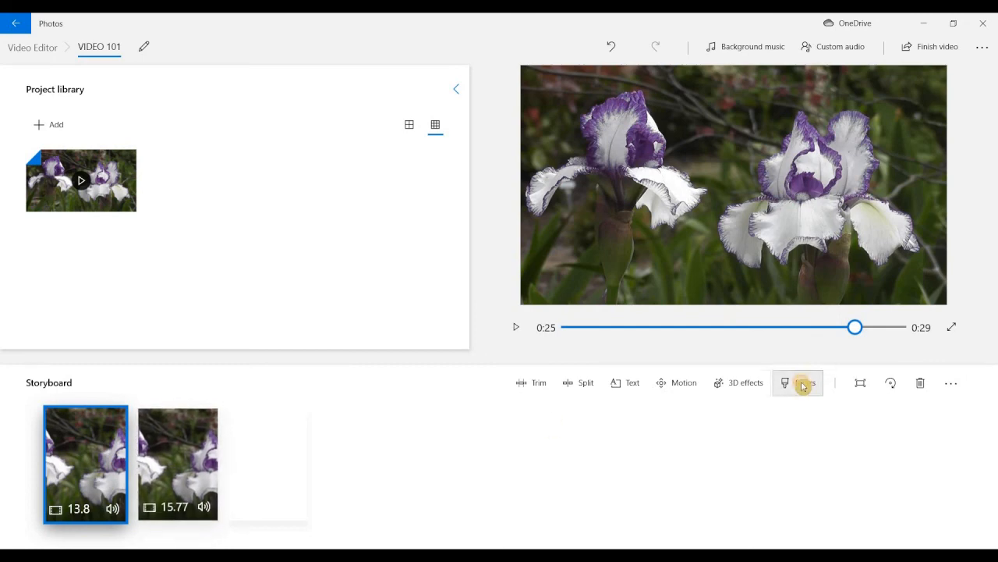
# Compare filters such as Classic, Adventure, Pearl, Denim and Brassy on the first clip, and apply Sepia
pyautogui.click(803, 382)
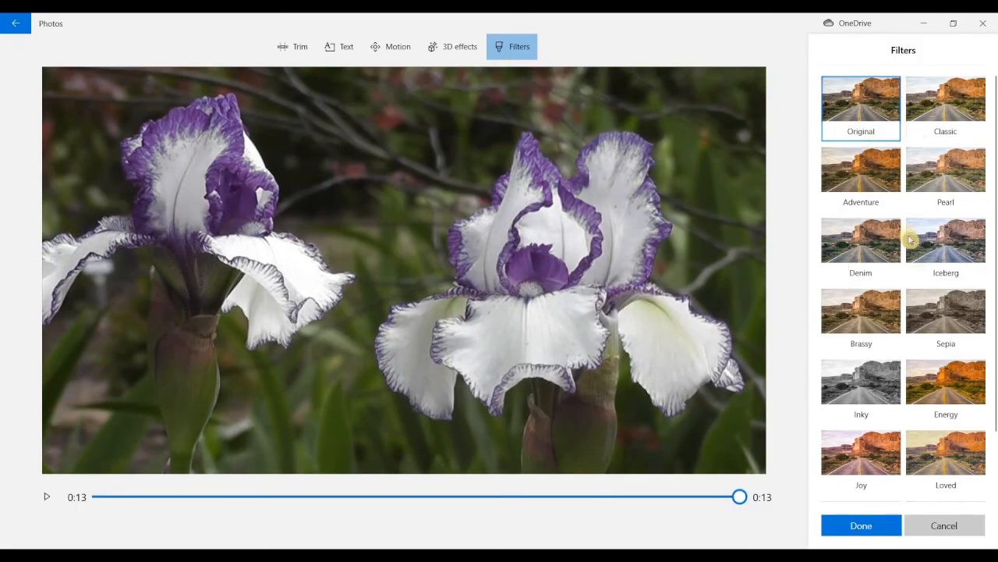
pyautogui.scroll(-2, 944, 319)
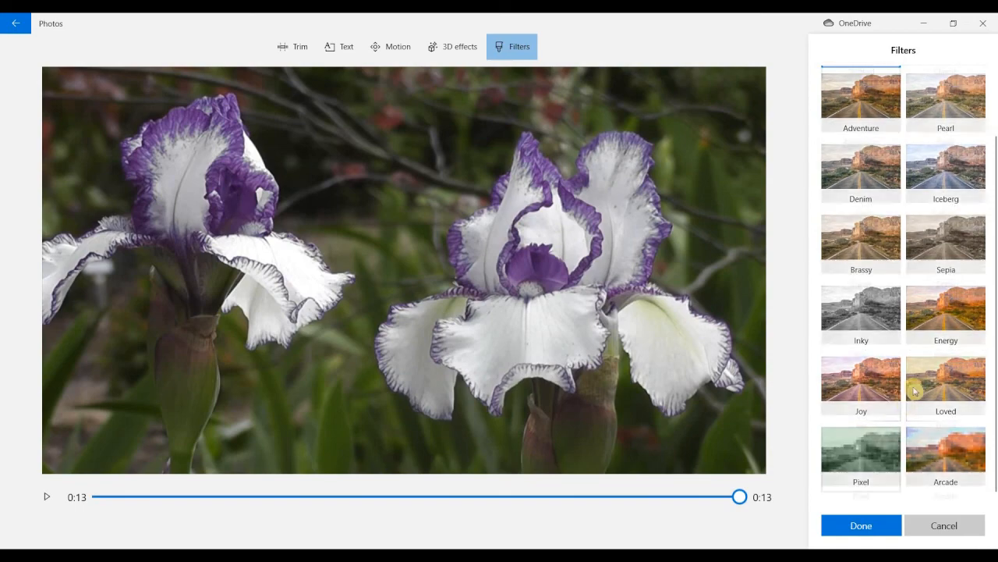
pyautogui.scroll(2, 936, 234)
pyautogui.click(945, 109)
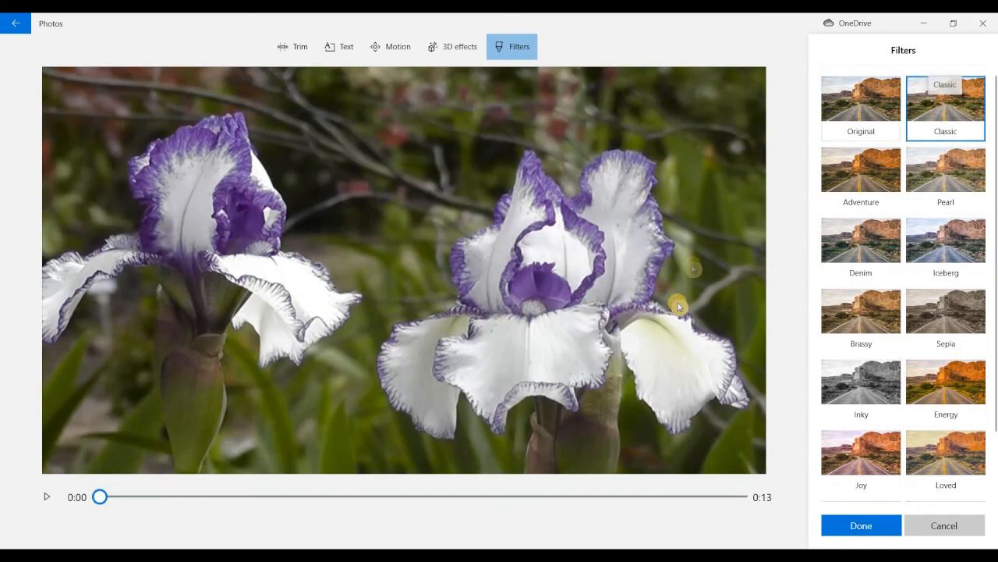
pyautogui.click(852, 179)
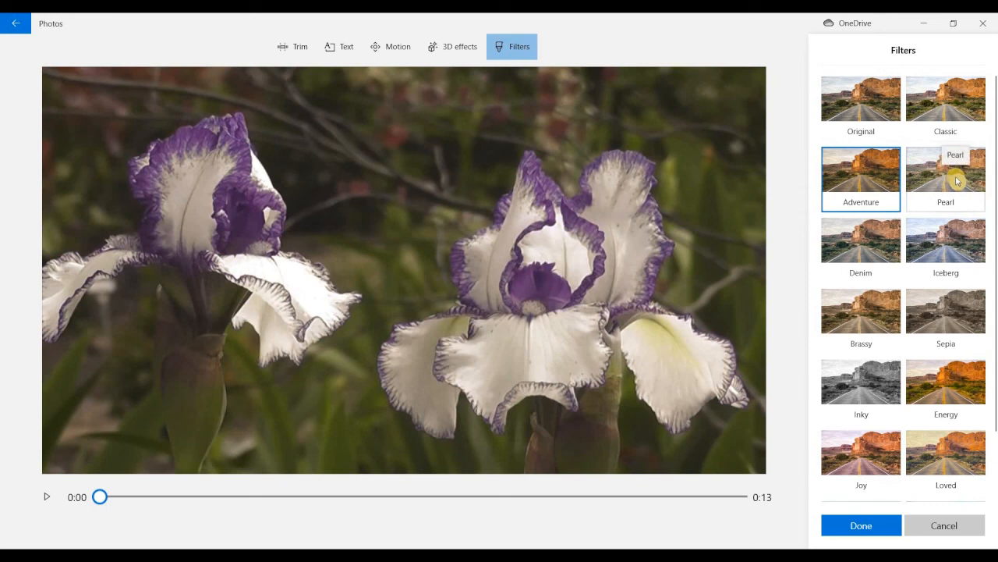
pyautogui.click(953, 182)
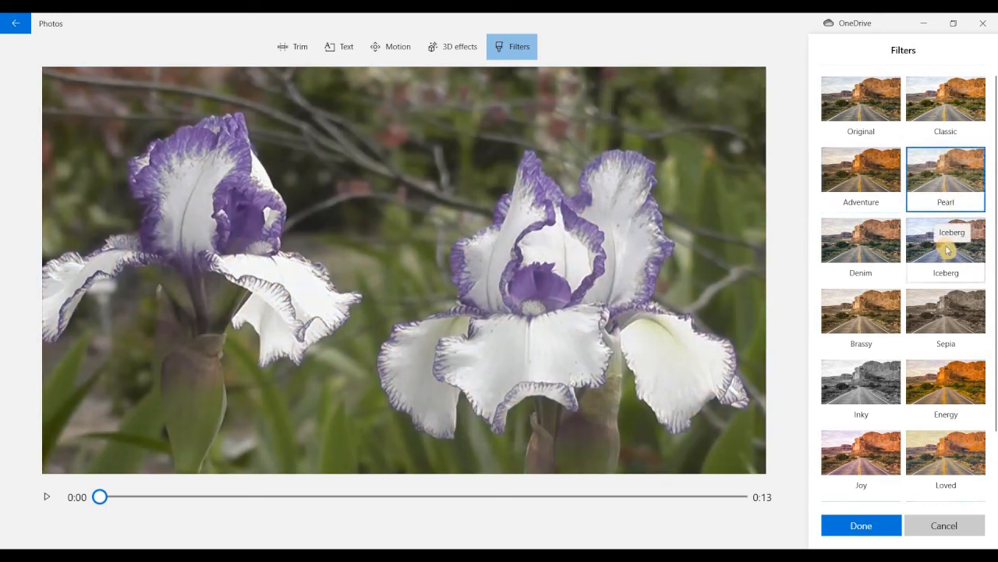
pyautogui.click(948, 249)
pyautogui.click(863, 248)
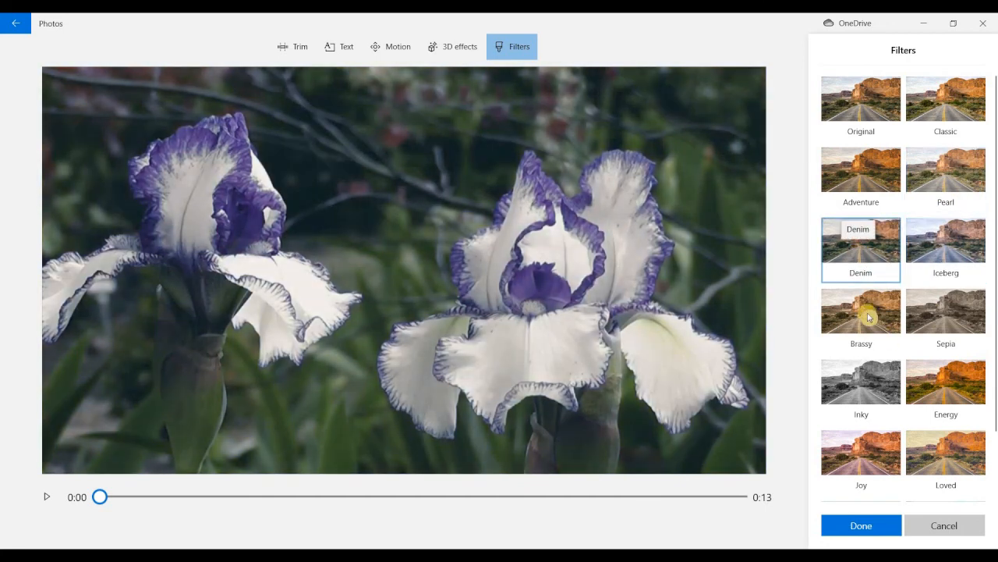
pyautogui.click(870, 316)
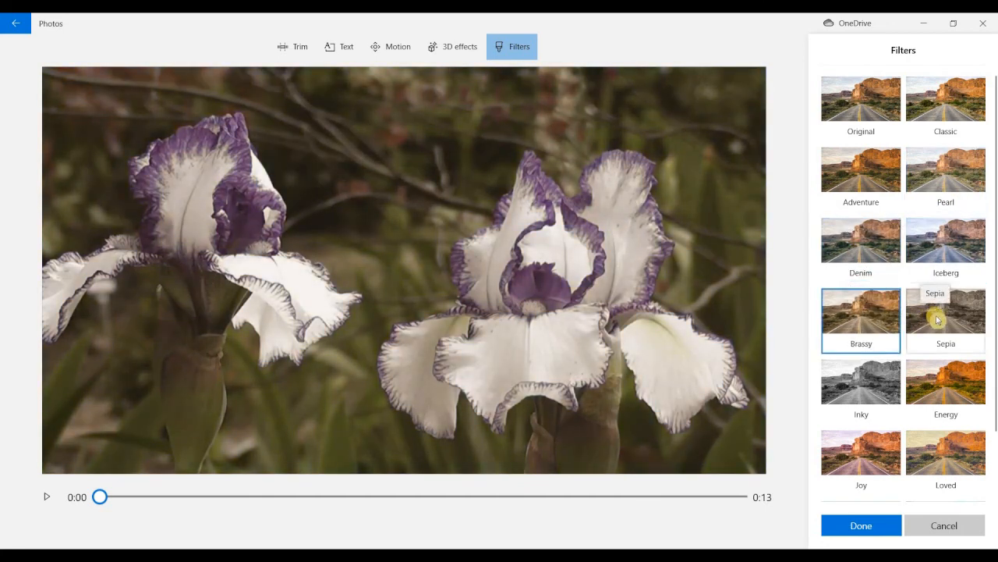
pyautogui.click(940, 323)
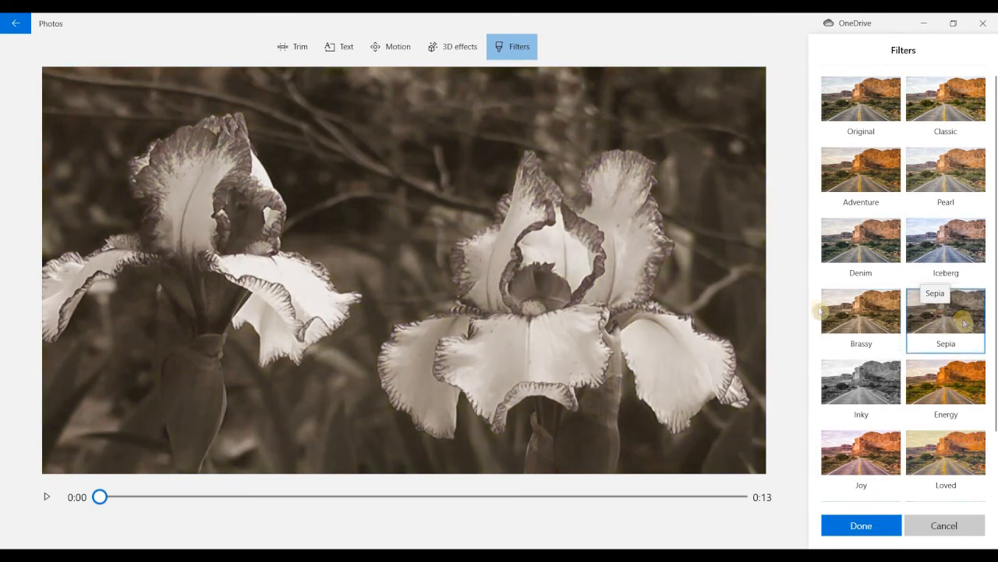
pyautogui.click(855, 528)
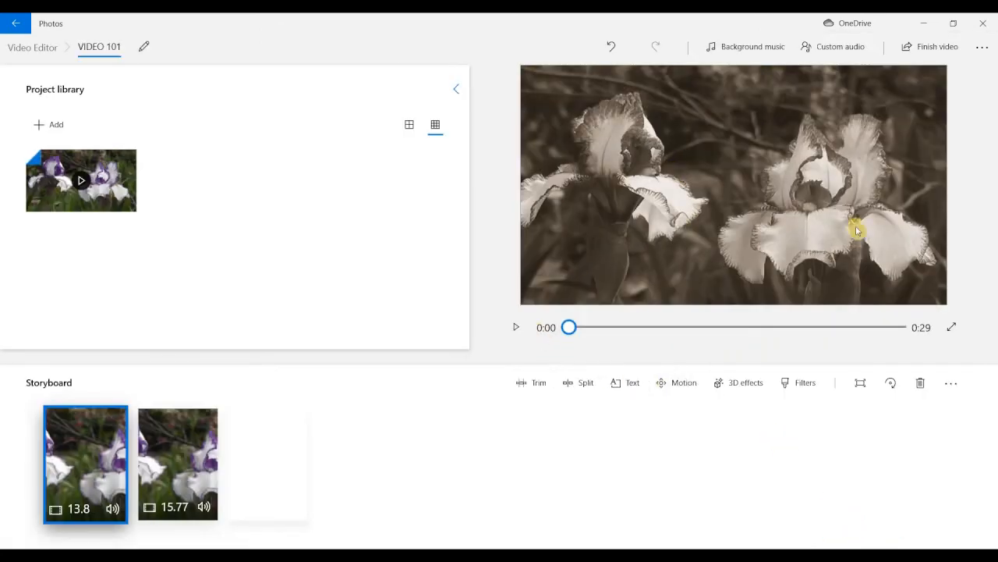
# Play the video from the start to check the filter, and view the additional storyboard options without using them
pyautogui.click(519, 328)
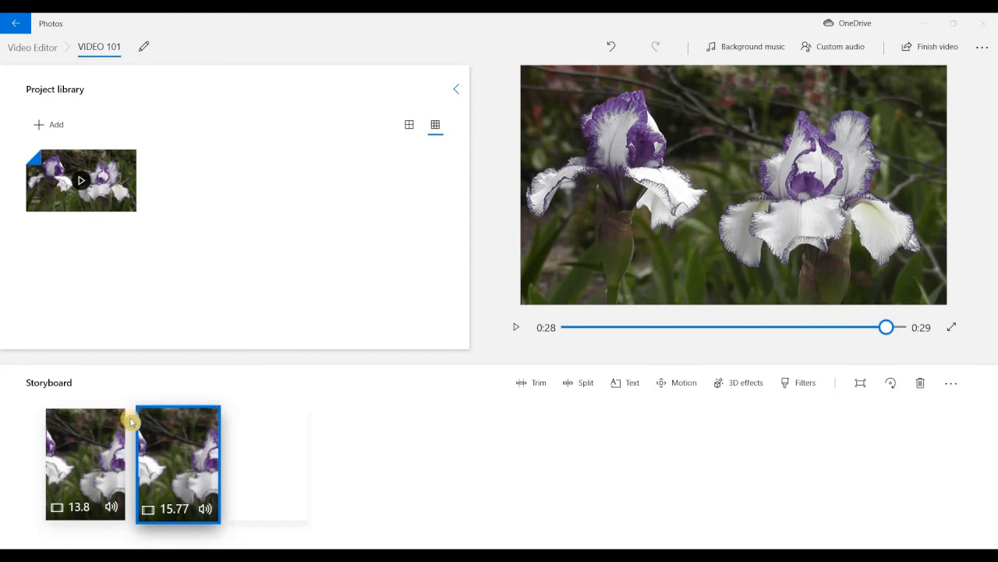
pyautogui.click(953, 387)
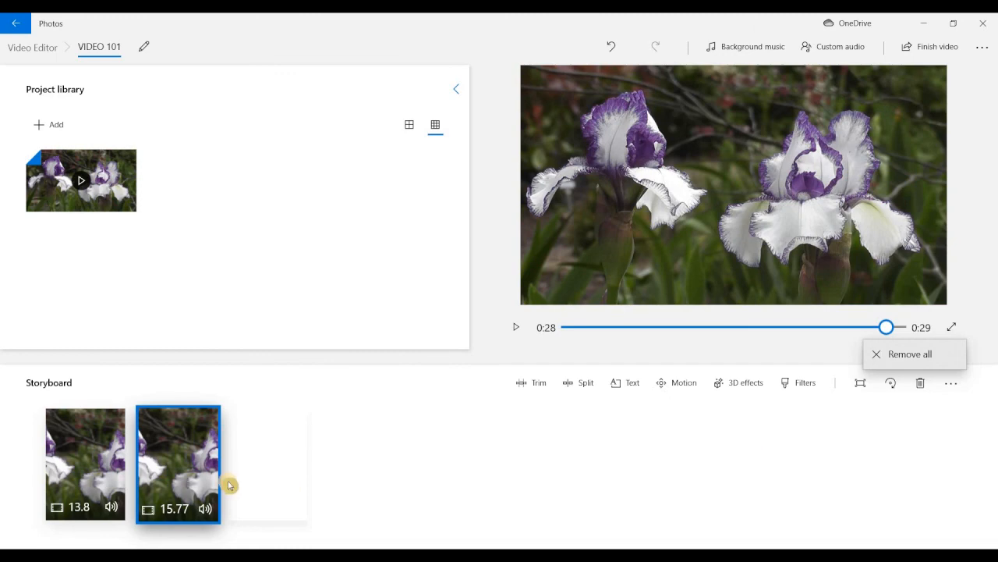
pyautogui.click(653, 53)
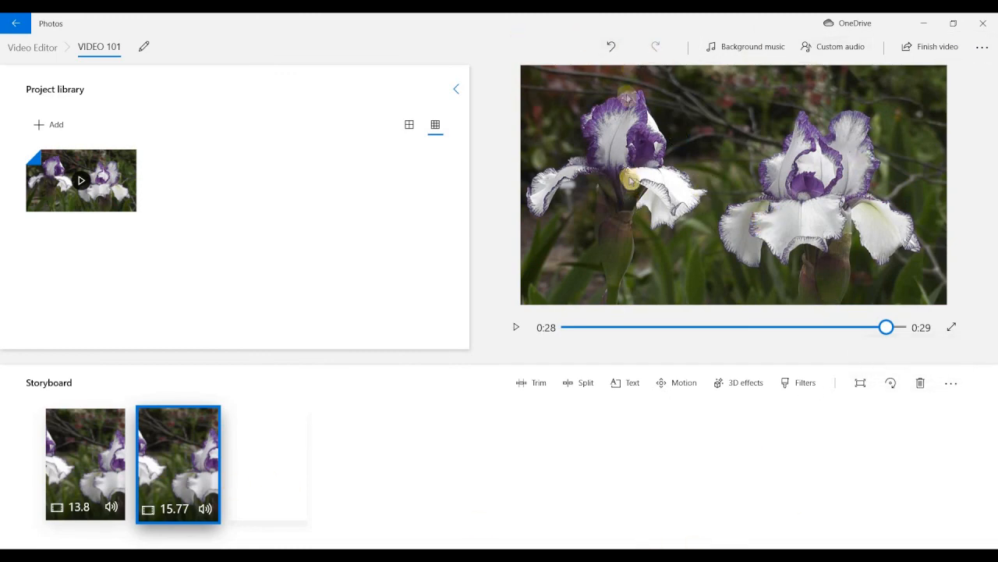
# Browse the available background music tracks and close the selection without choosing one
pyautogui.click(753, 50)
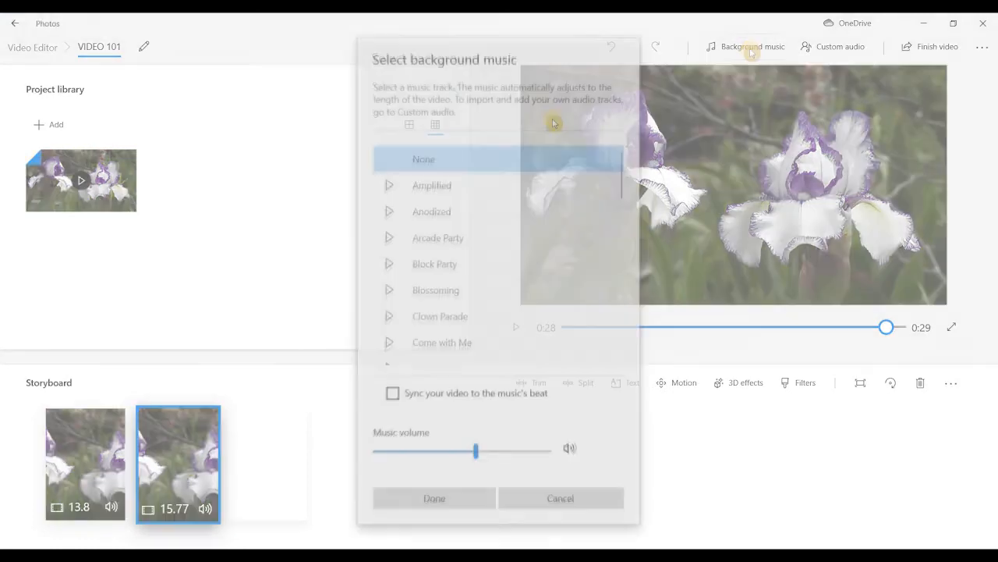
pyautogui.scroll(-10, 505, 210)
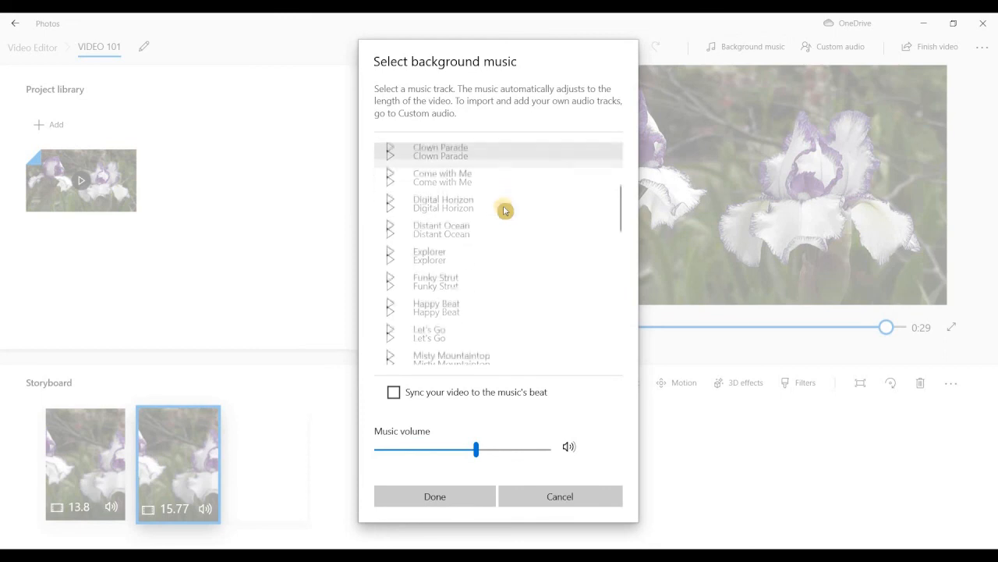
pyautogui.scroll(-3, 505, 211)
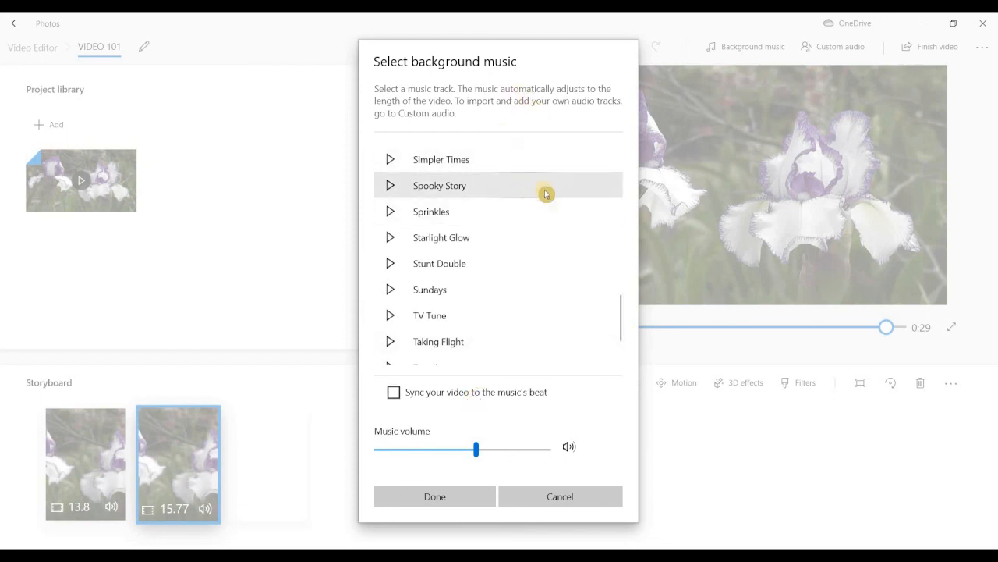
pyautogui.scroll(5, 557, 241)
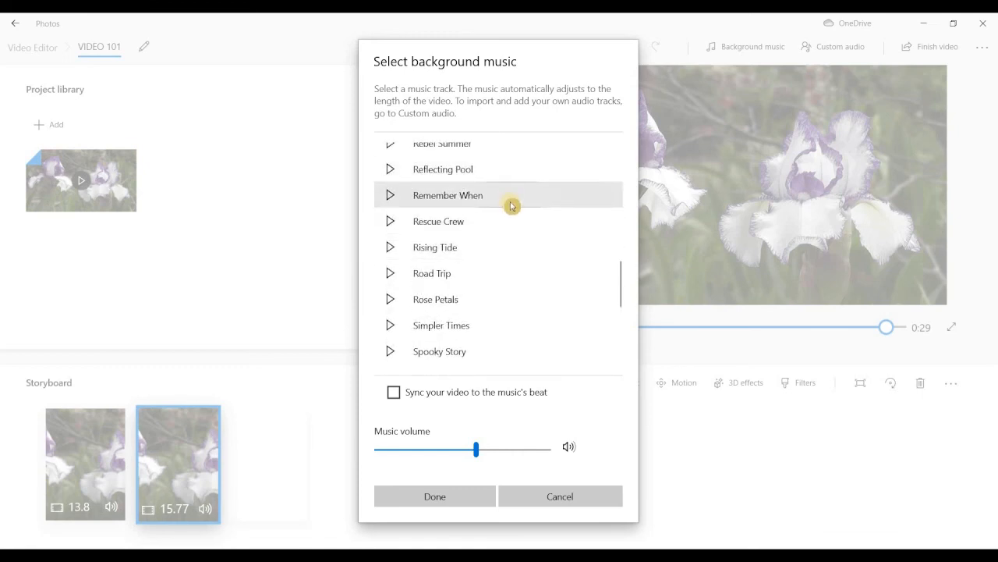
pyautogui.scroll(10, 518, 300)
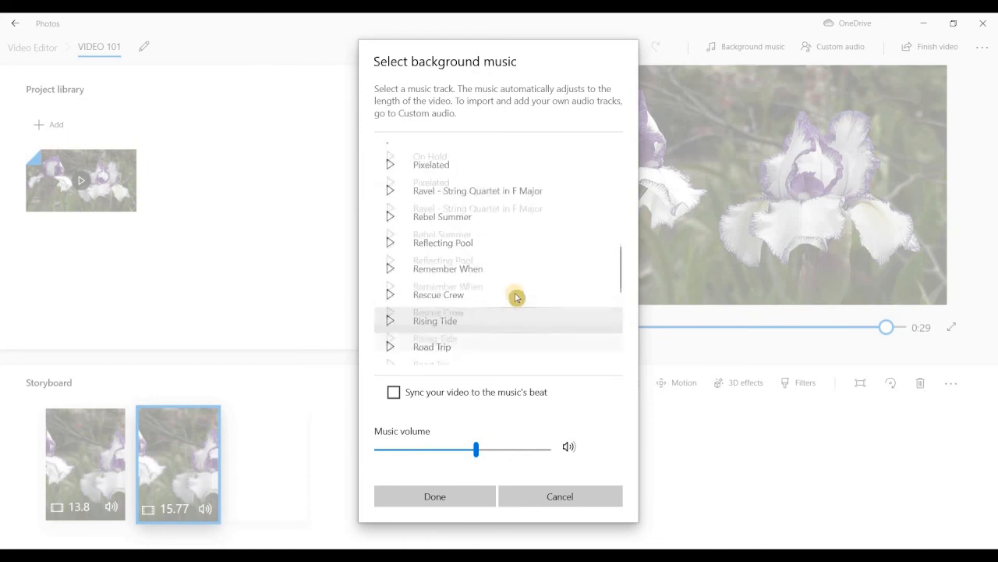
pyautogui.click(559, 500)
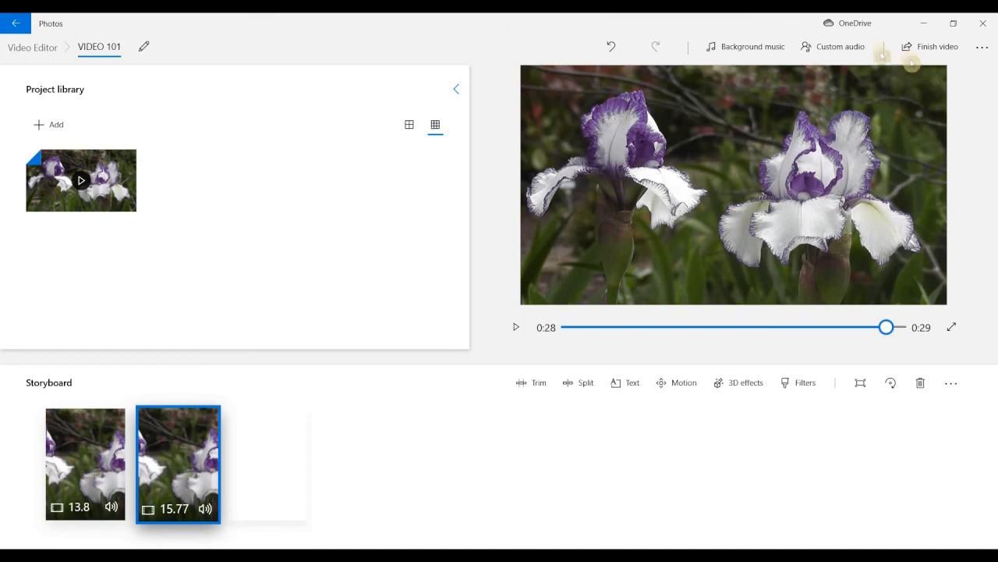
# Try adding the Birds audio file from the SOUNDS DOWNLOAD folder as custom audio, and cancel the audio changes
pyautogui.click(839, 49)
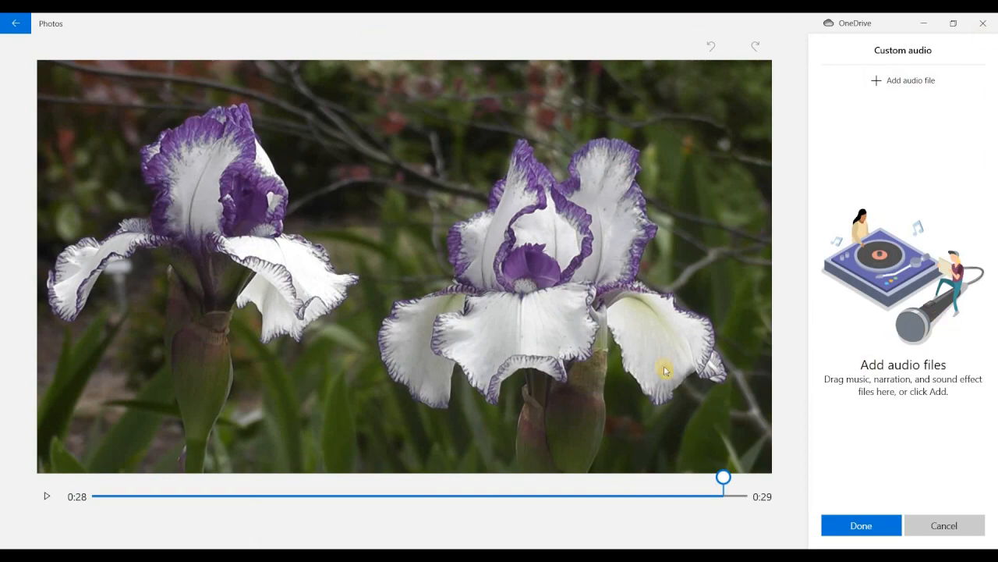
pyautogui.click(905, 82)
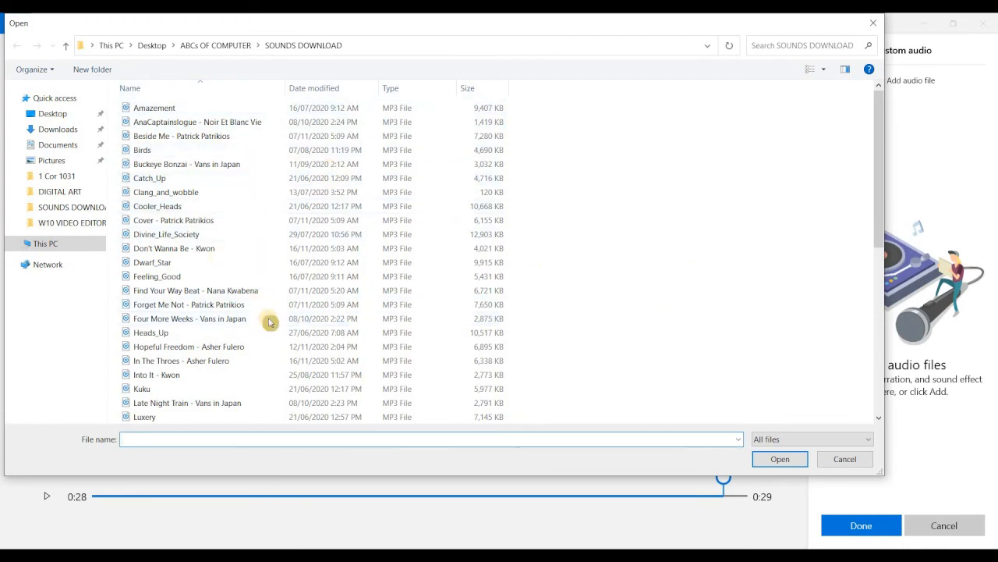
pyautogui.click(170, 152)
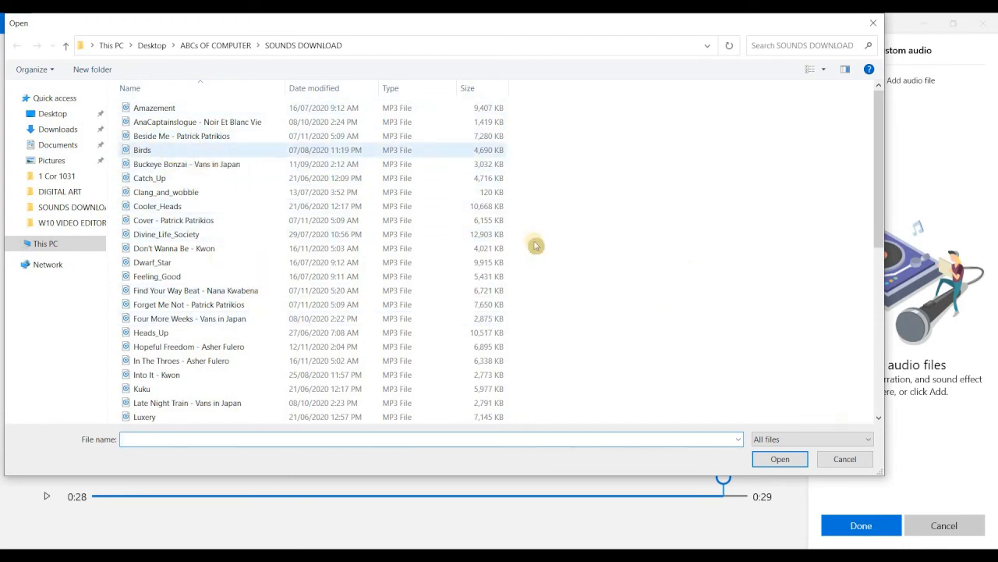
pyautogui.click(777, 460)
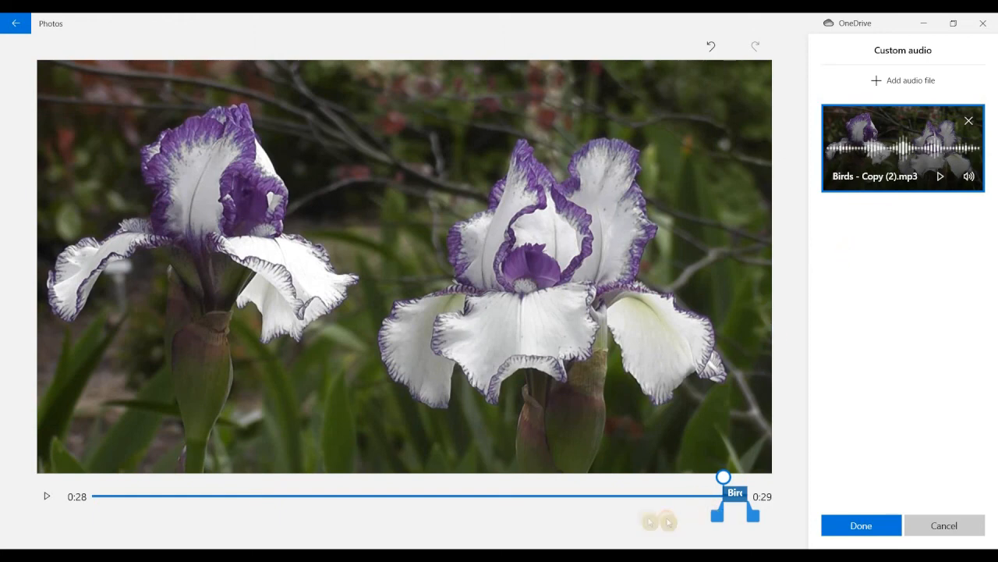
pyautogui.moveTo(716, 519); pyautogui.dragTo(734, 517)
pyautogui.moveTo(663, 518); pyautogui.dragTo(642, 519)
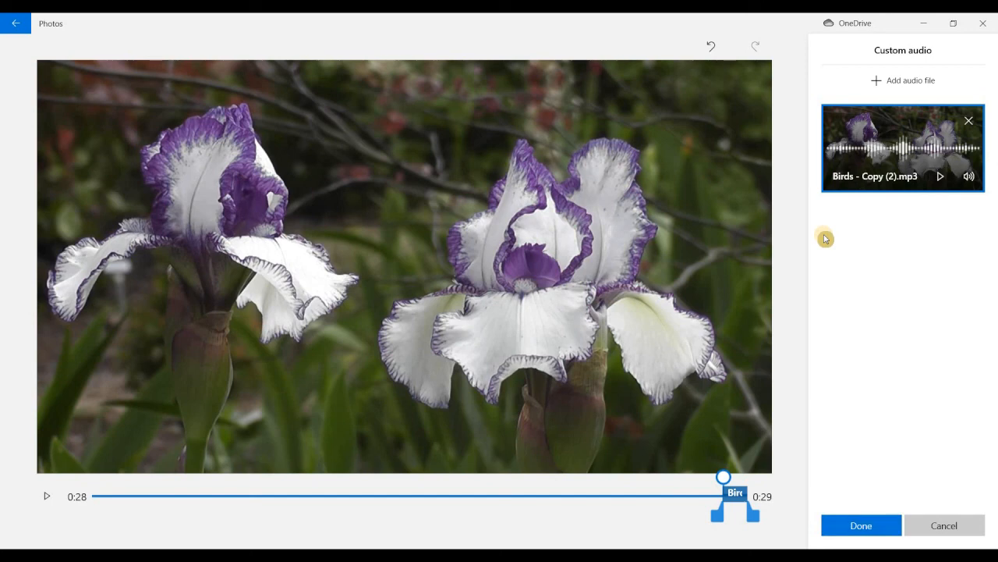
pyautogui.click(948, 518)
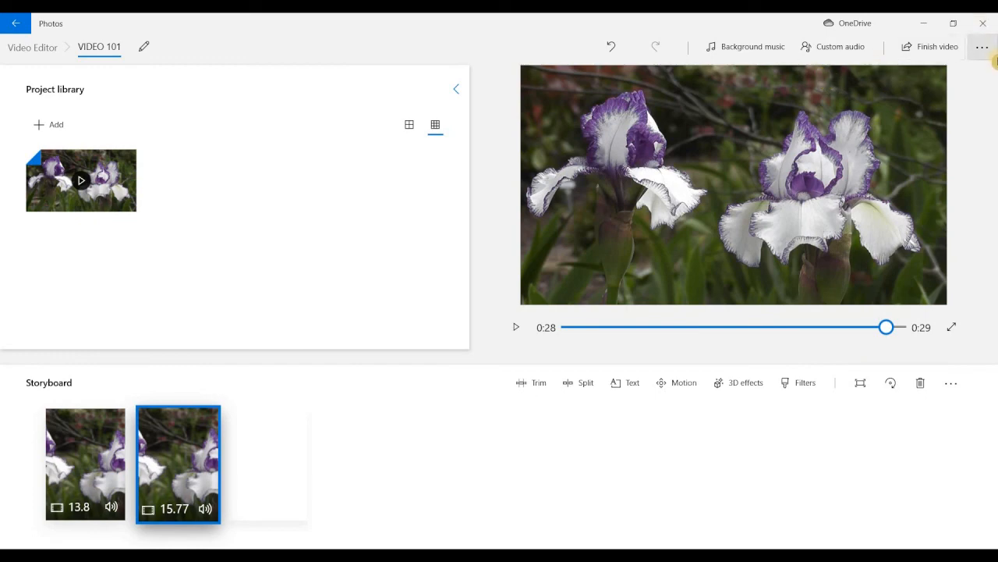
# Look through the video export options with High 1080p quality and hardware-accelerated encoding, and cancel at the save dialog
pyautogui.click(936, 48)
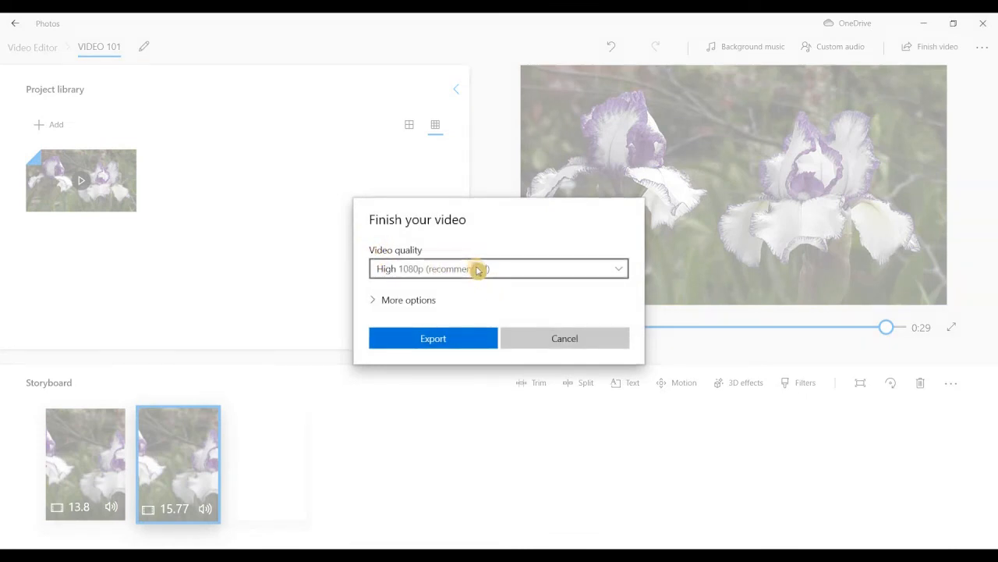
pyautogui.click(494, 280)
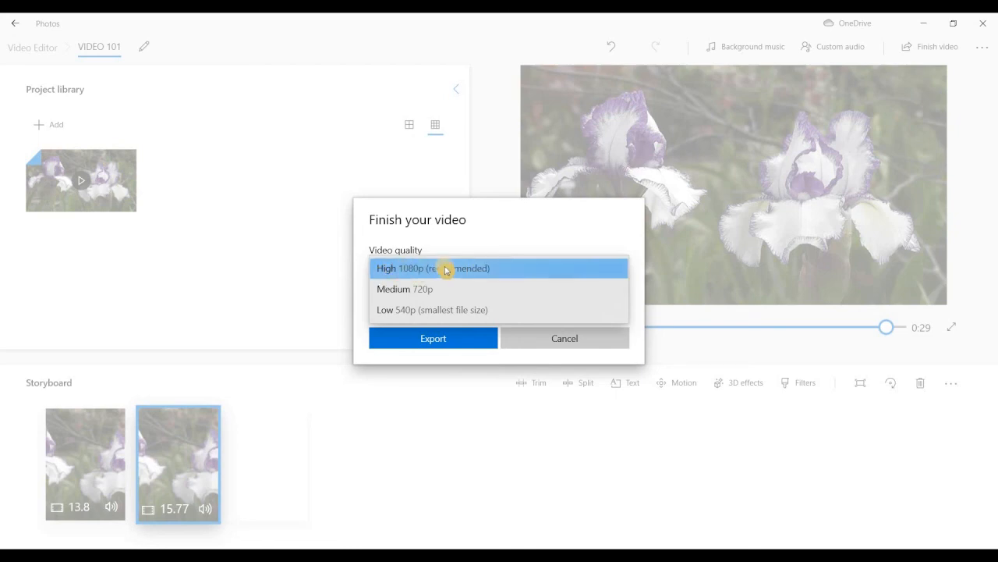
pyautogui.click(532, 273)
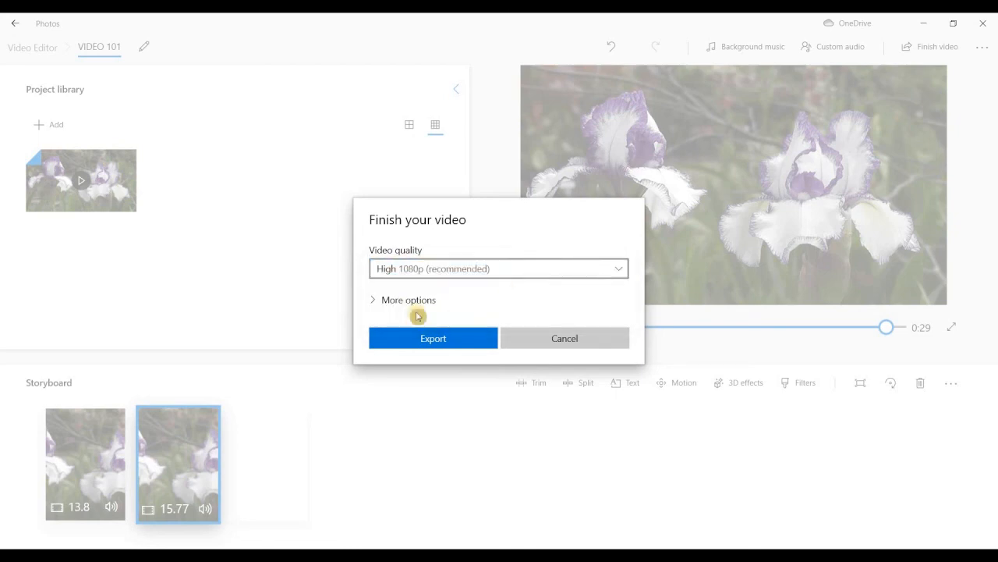
pyautogui.click(392, 303)
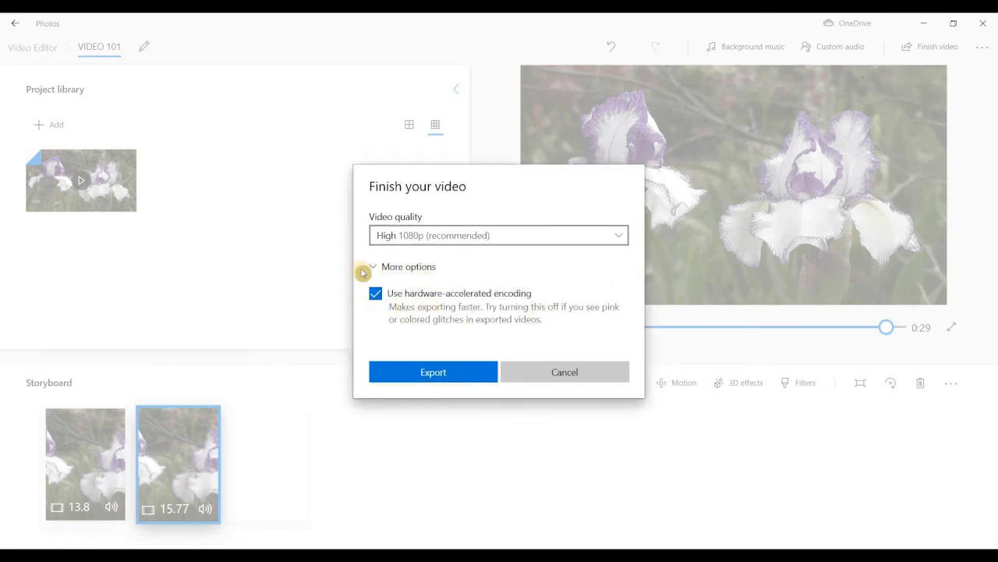
pyautogui.click(396, 267)
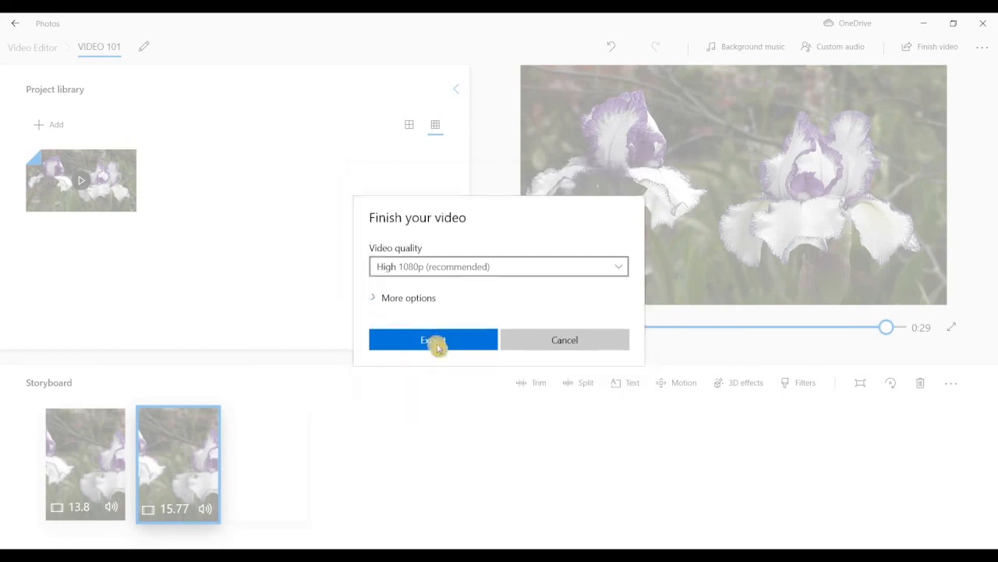
pyautogui.click(434, 344)
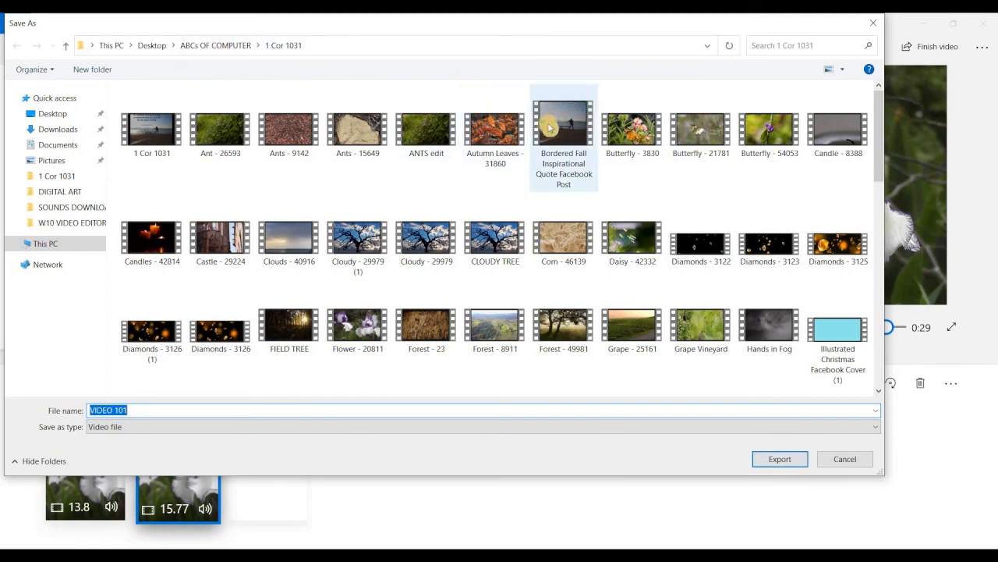
pyautogui.click(874, 24)
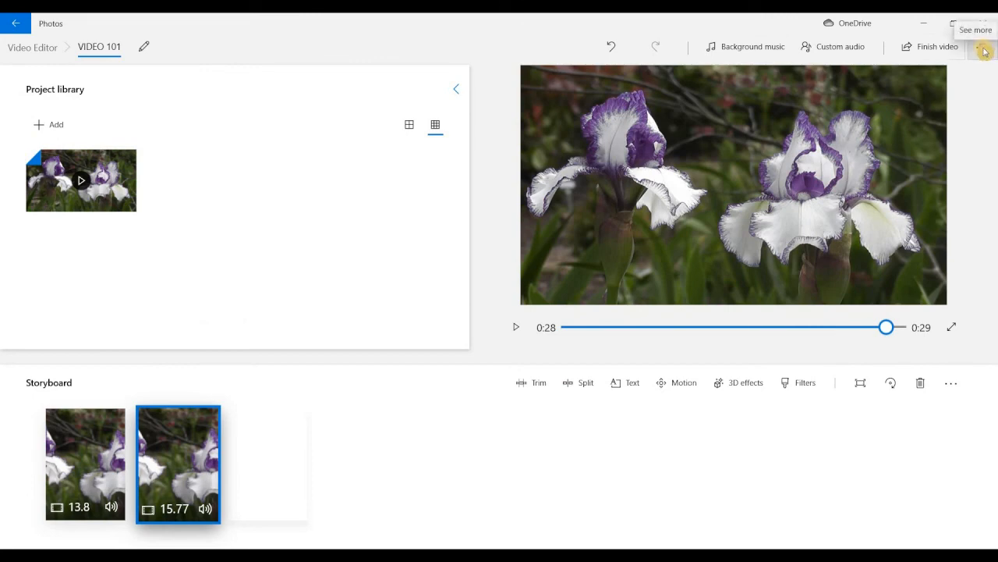
# View the additional project options, and select the first clip in the storyboard
pyautogui.click(982, 48)
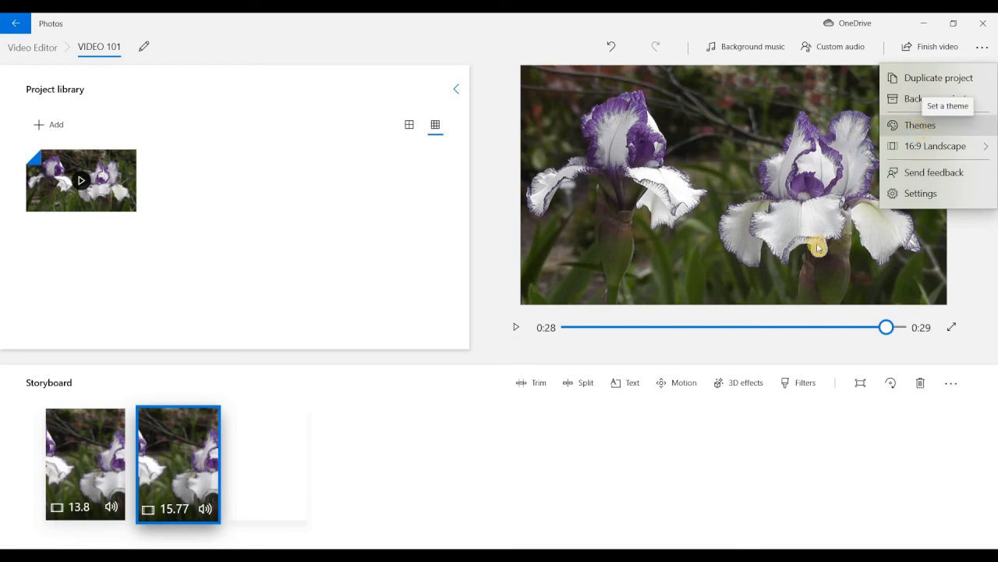
pyautogui.click(73, 461)
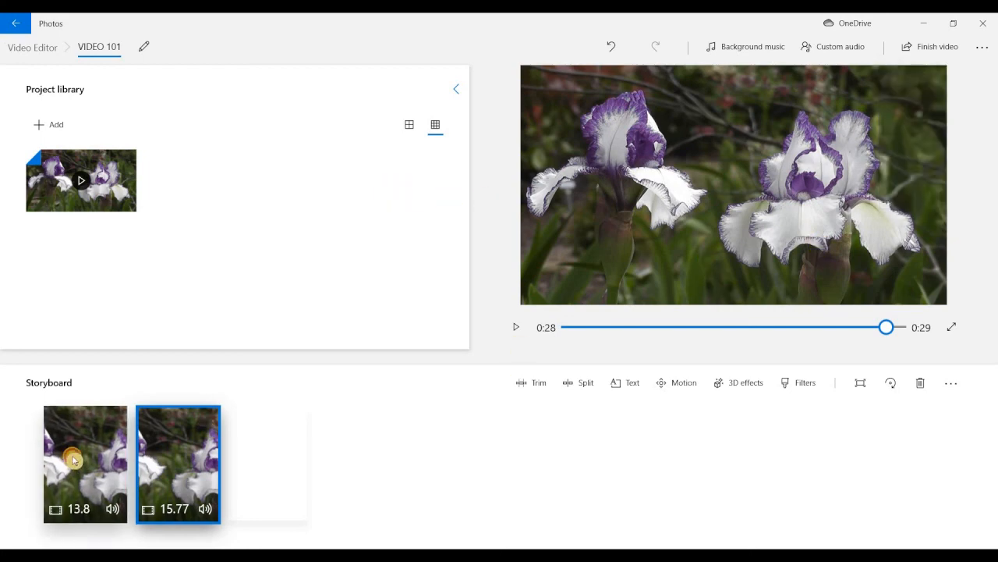
pyautogui.click(74, 462)
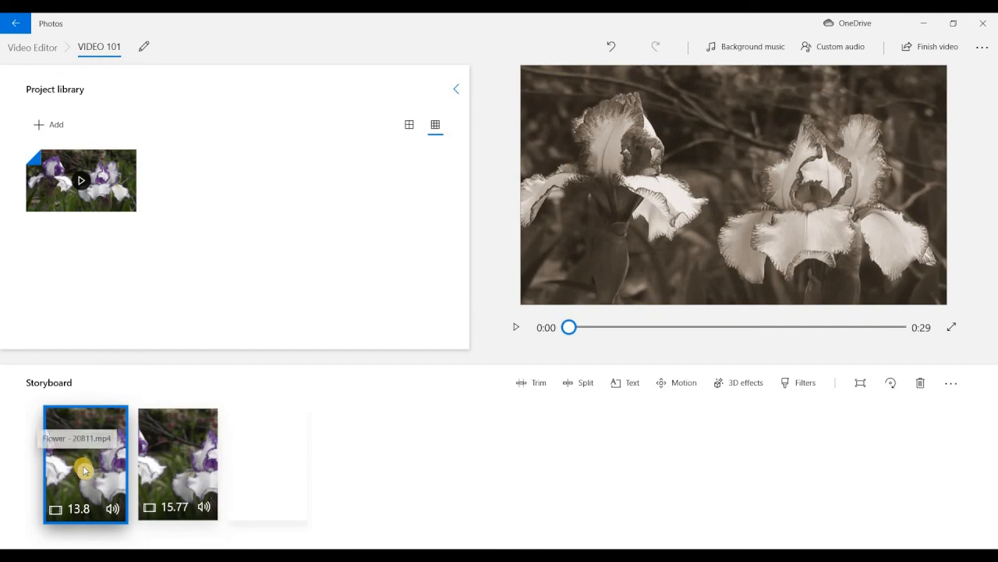
# Preview the Adventure, Chilled, Classic, Electric, Joy and Loved themes, and apply Adventure to the project
pyautogui.click(983, 51)
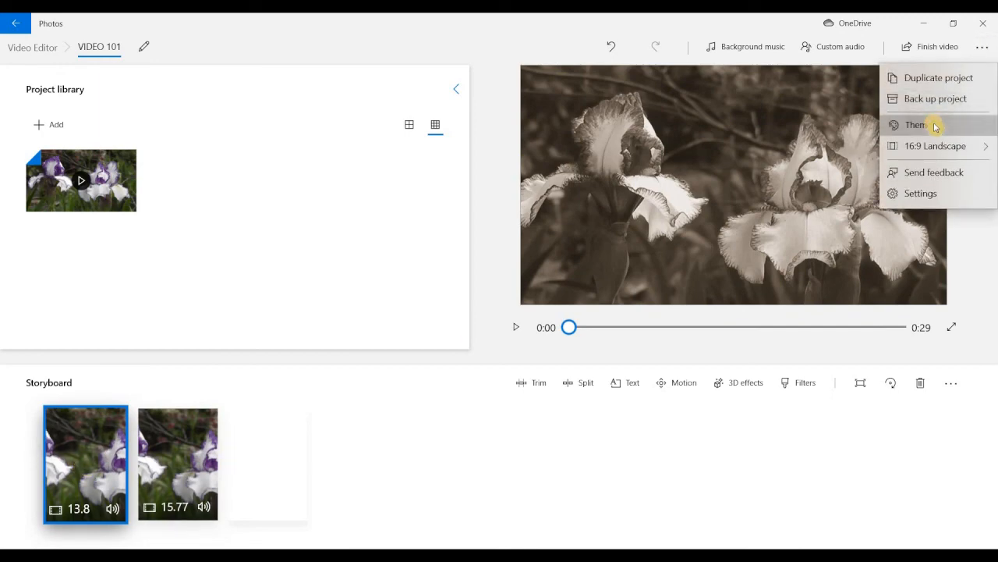
pyautogui.click(935, 127)
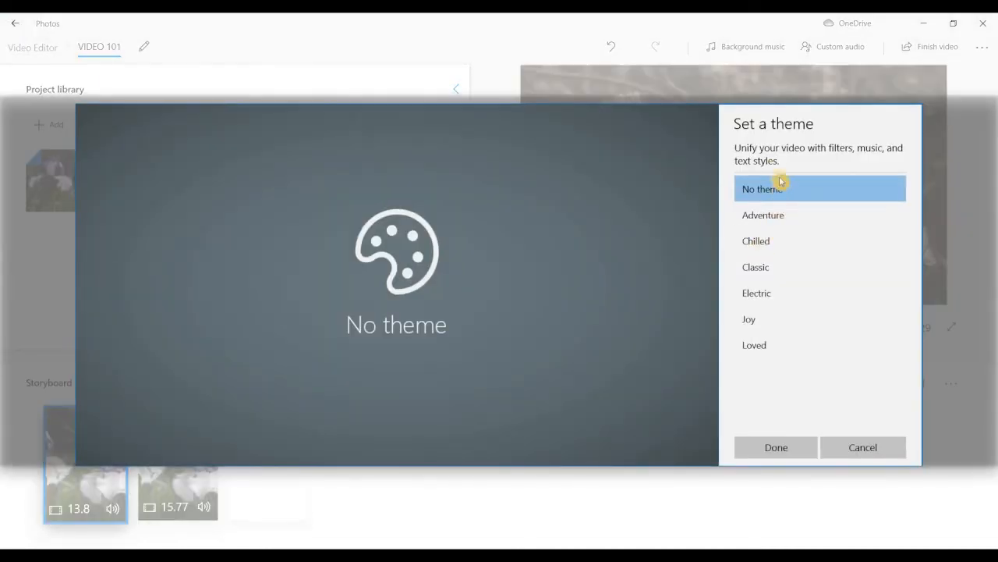
pyautogui.click(772, 218)
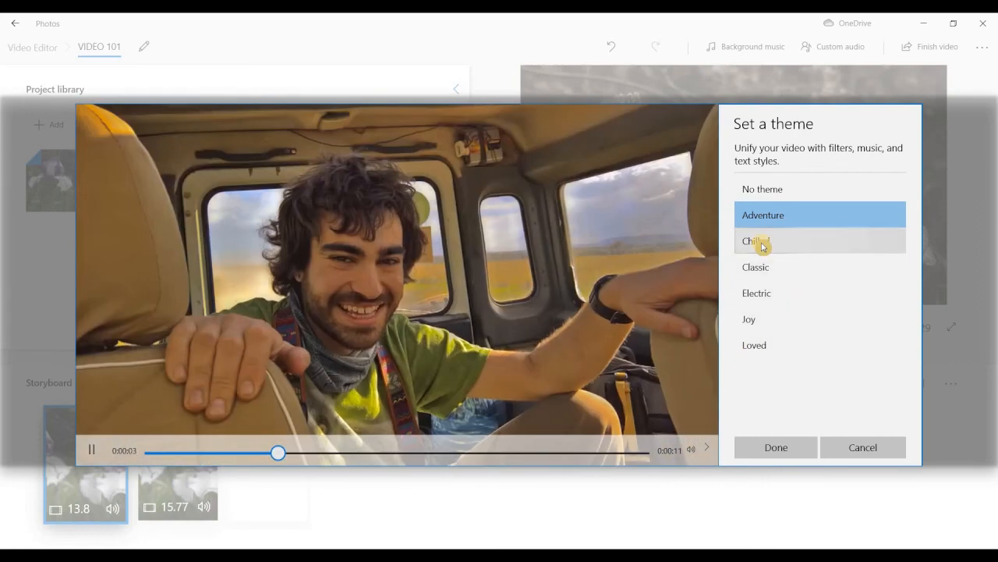
pyautogui.click(761, 247)
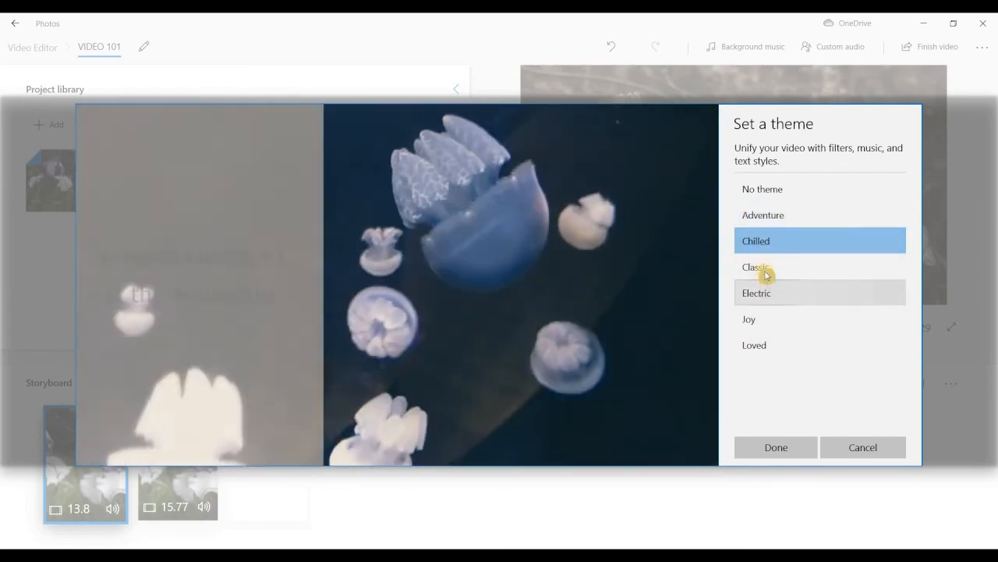
pyautogui.click(768, 269)
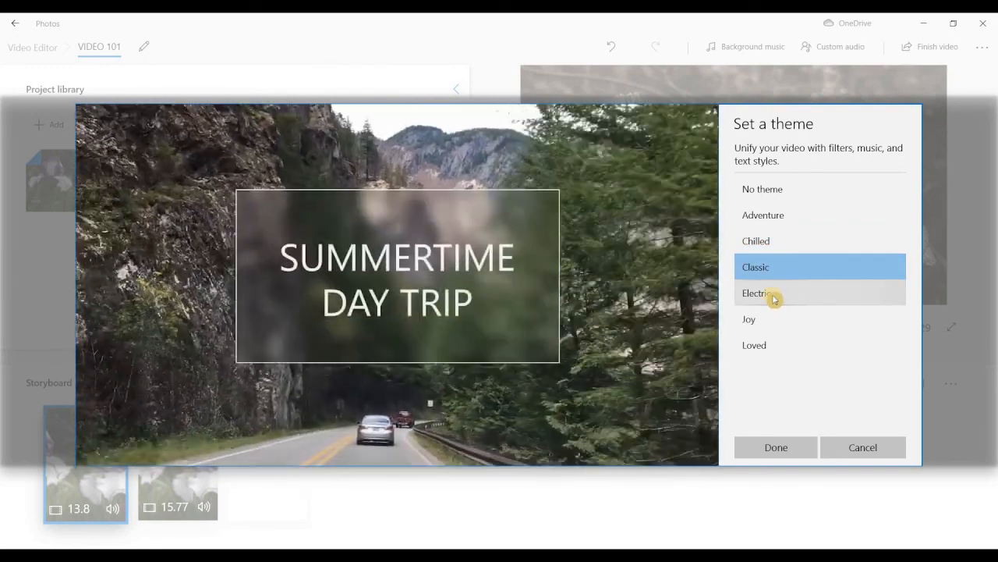
pyautogui.click(773, 297)
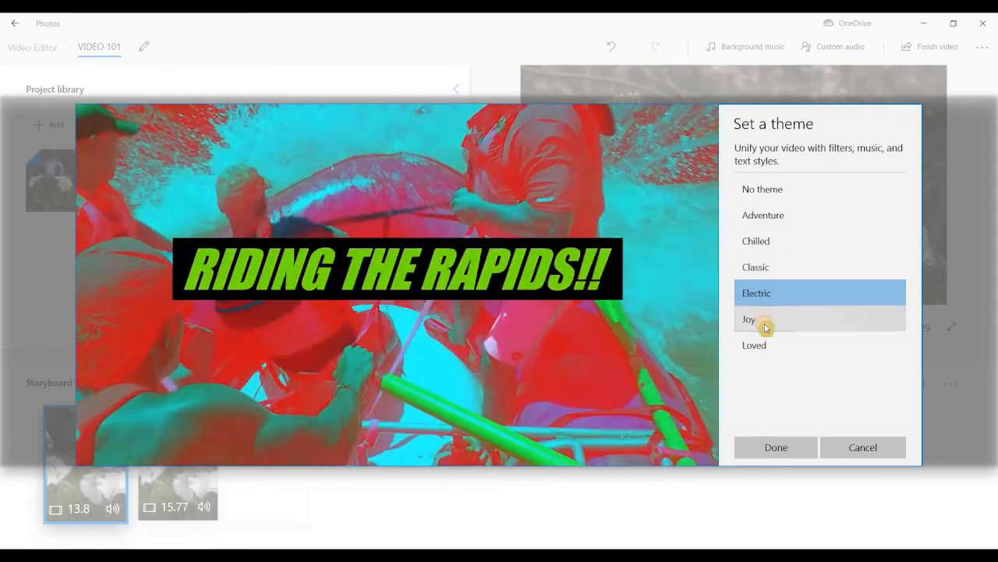
pyautogui.click(764, 321)
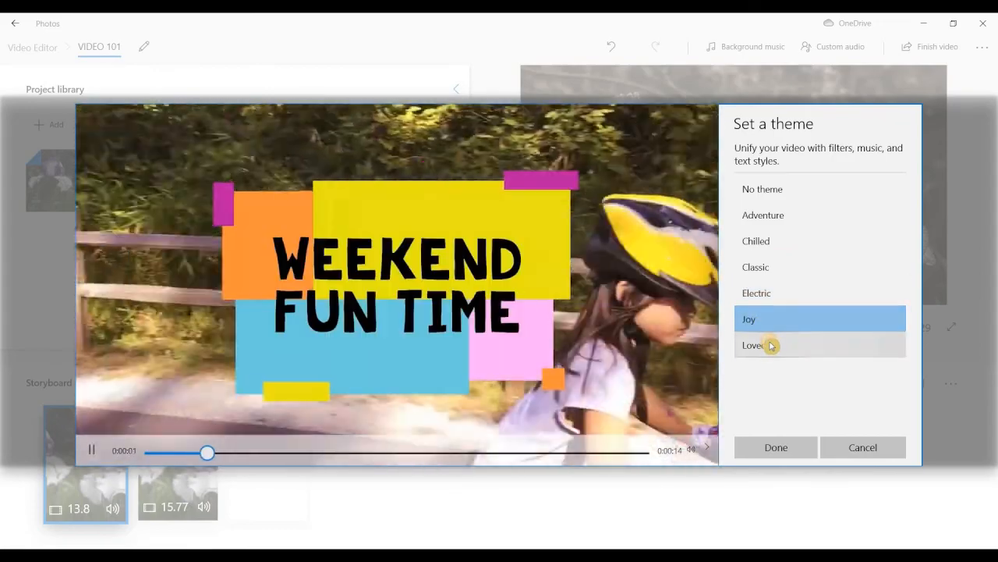
pyautogui.click(771, 346)
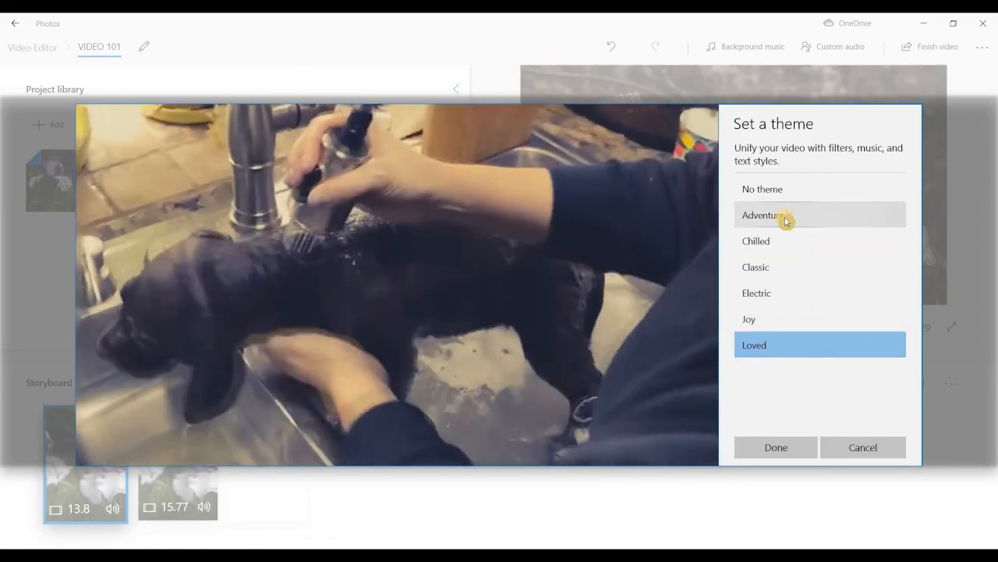
pyautogui.click(786, 222)
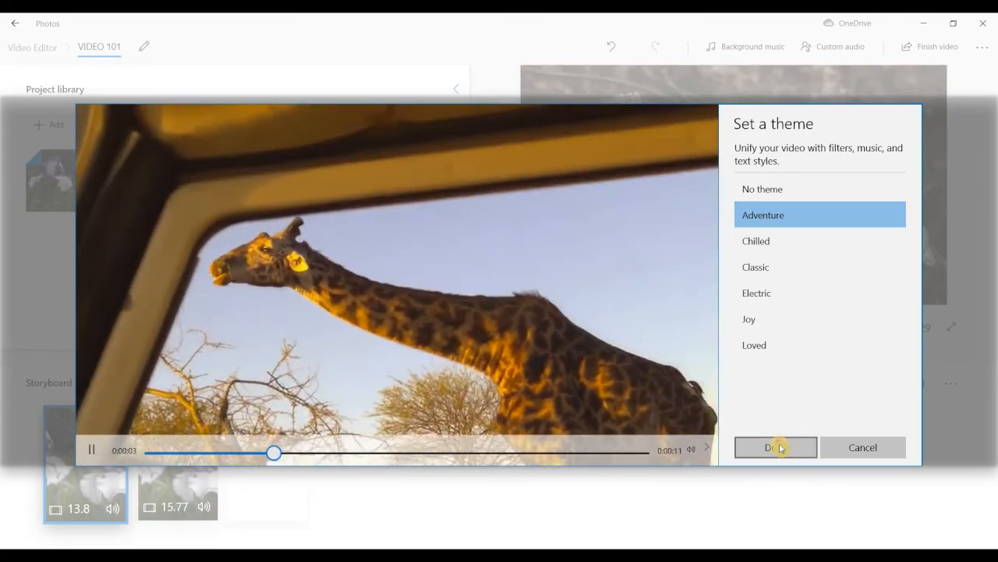
pyautogui.click(776, 447)
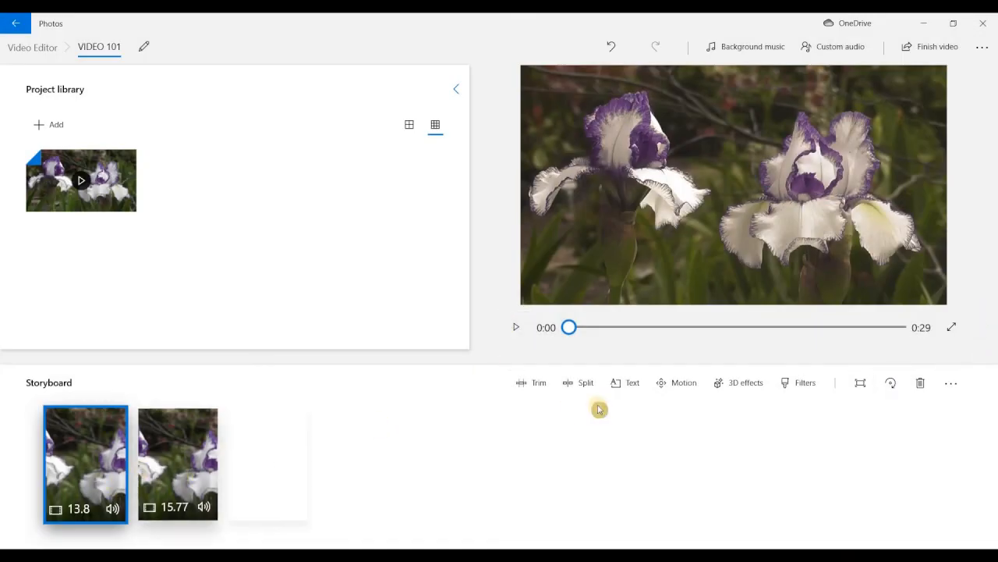
# Play the video from the start to check the applied theme, and pause it after the title text
pyautogui.click(515, 329)
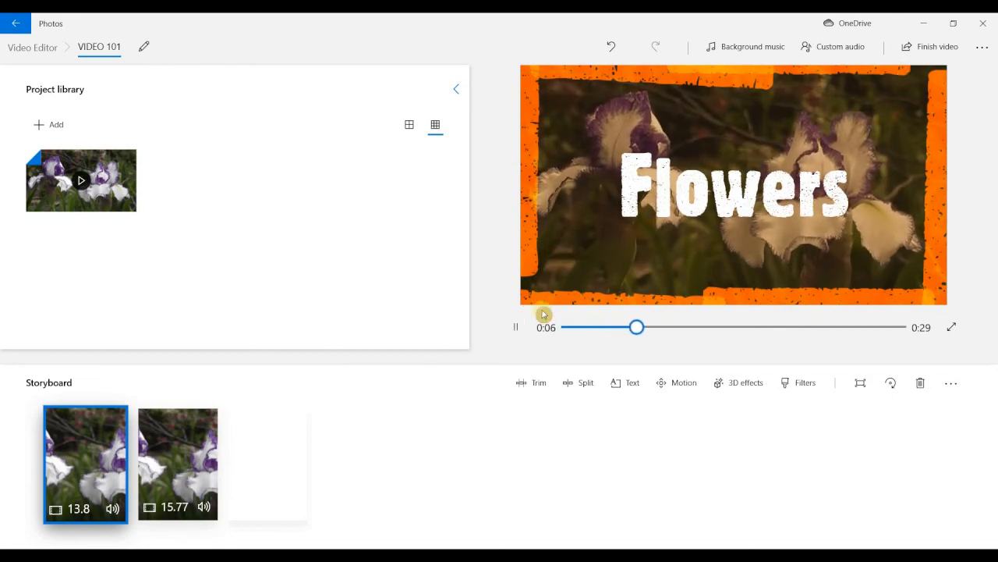
pyautogui.click(517, 328)
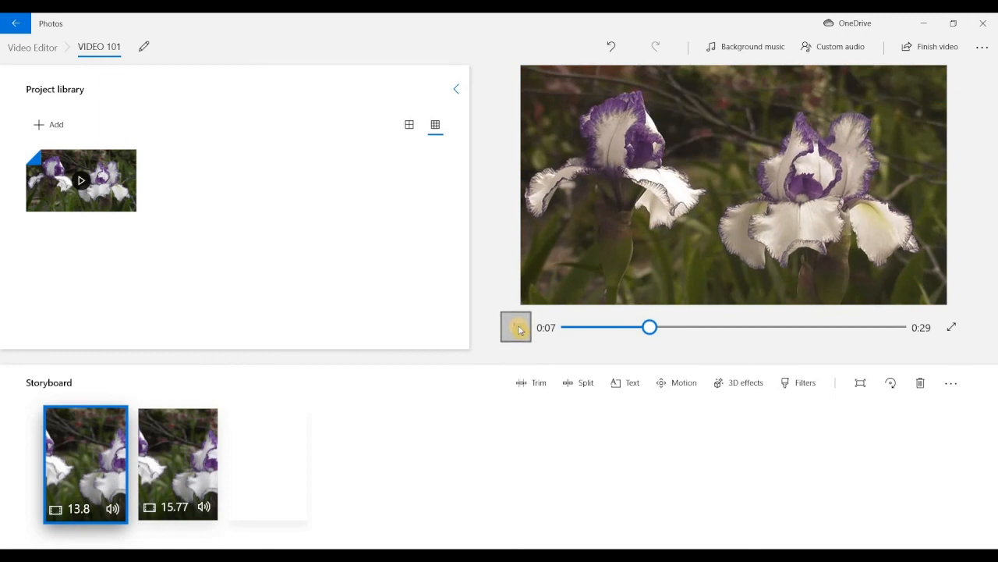